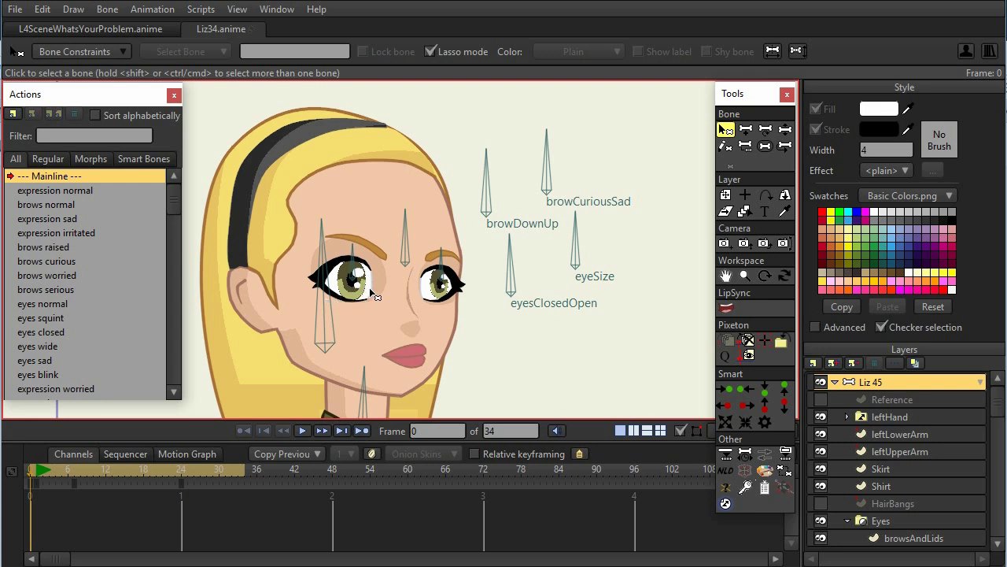
Select the long head bone over the cheek and display the skeleton's parent links.
scroll(99, 267, "down", 4)
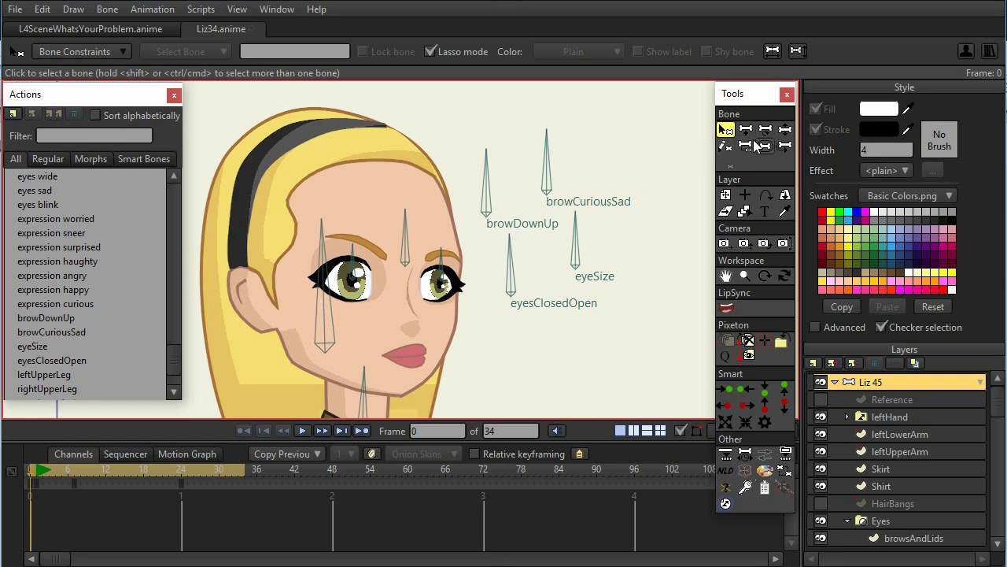
left_click(785, 130)
mouse_move(318, 267)
left_mouse_down()
mouse_move(323, 244)
mouse_move(327, 266)
left_mouse_up()
left_click(725, 130)
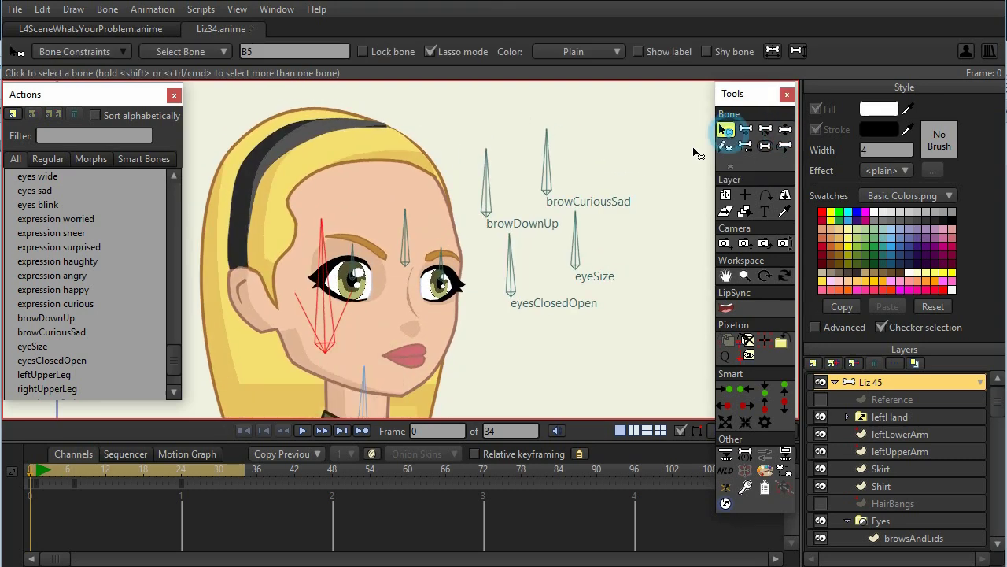
left_click(745, 151)
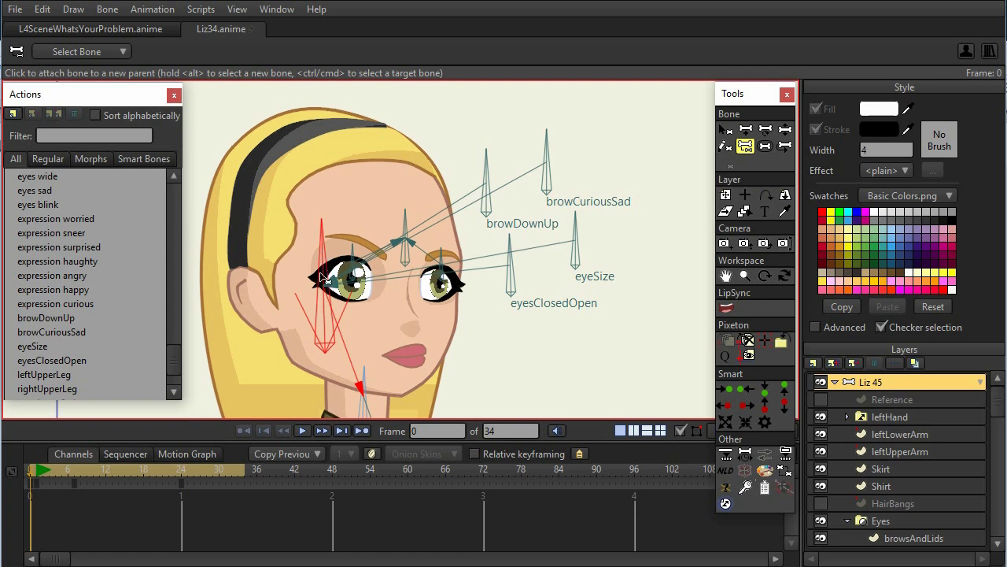
Add an upright bone beside the existing facial dials, with the head bone as parent, and name it eyeAngrySad.
left_click(746, 131)
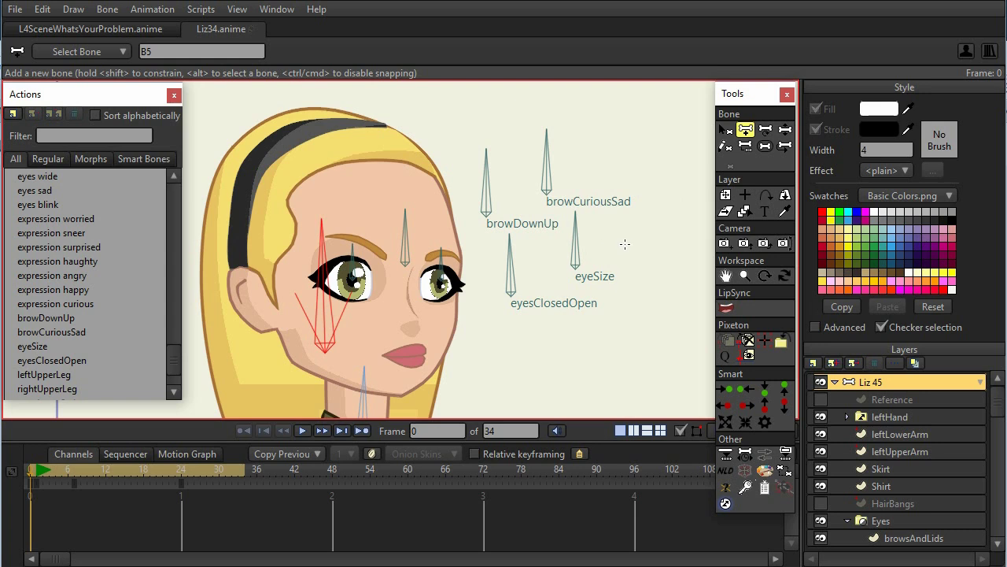
left_click_drag(625, 244, 625, 161)
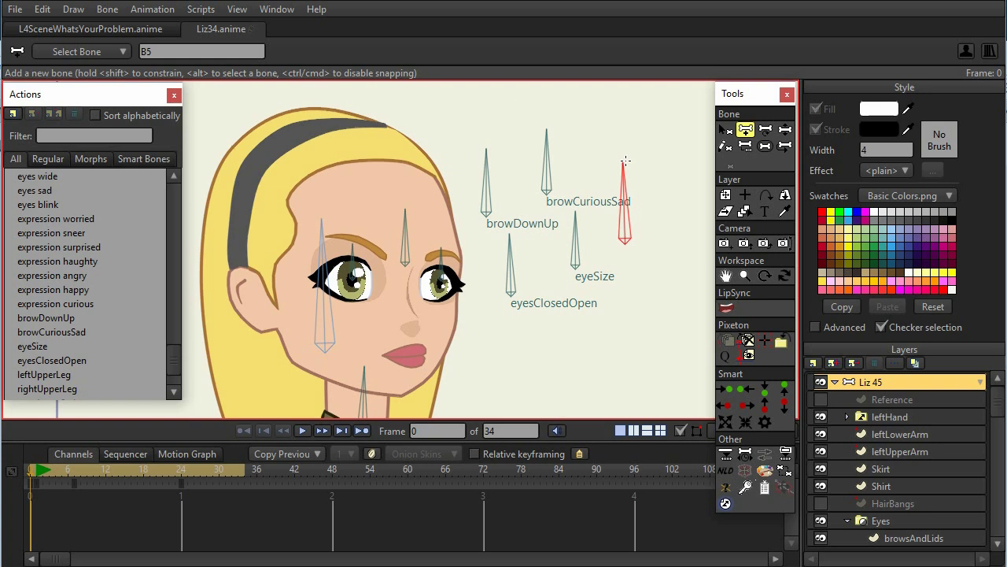
left_click_drag(624, 162, 625, 163)
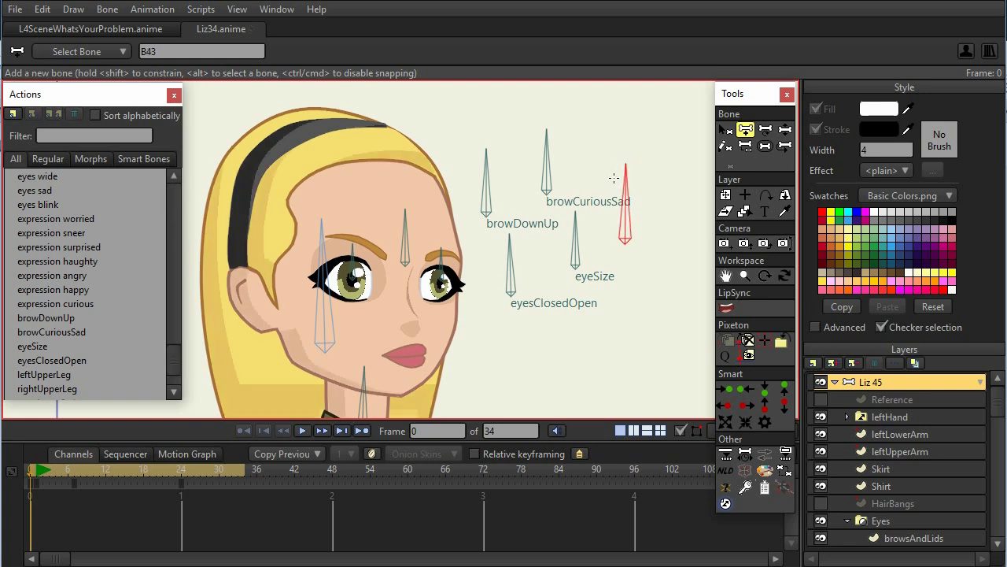
double_click(196, 50)
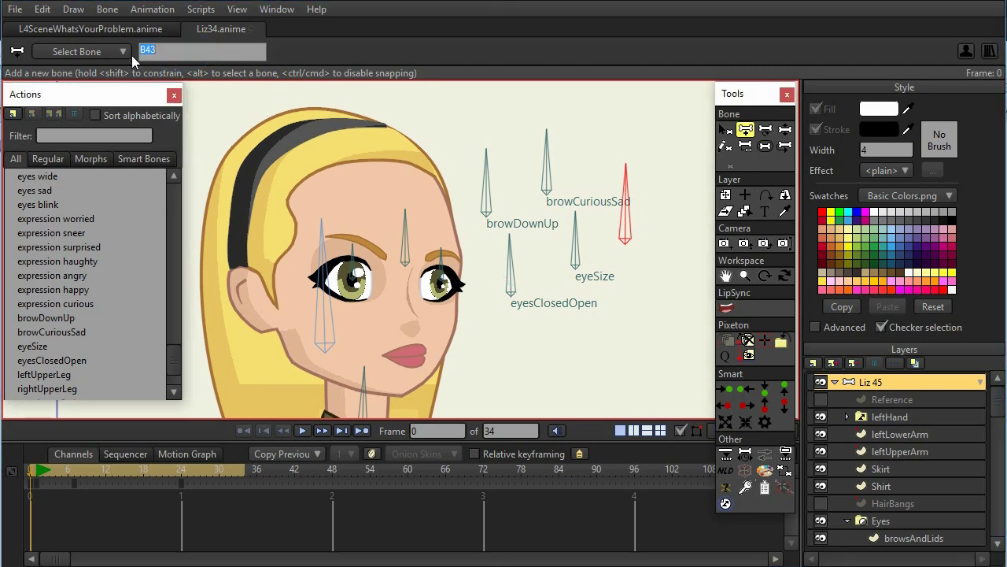
type("eyeAngrySad")
key("Return")
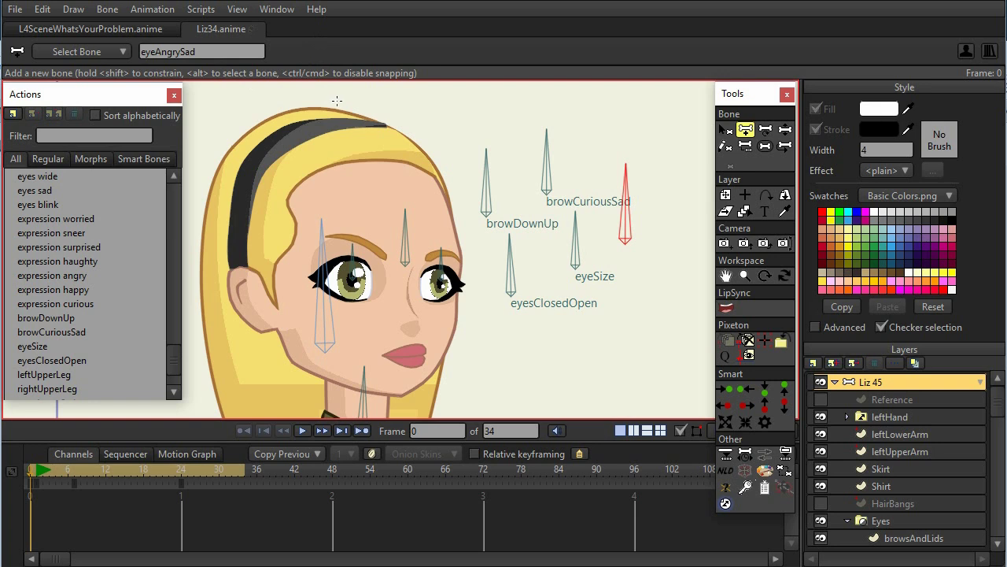
Make a smart bone dial for eyeAngrySad from -45 to 45 degrees over 24 frames, without separate positive and negative actions.
left_click(107, 9)
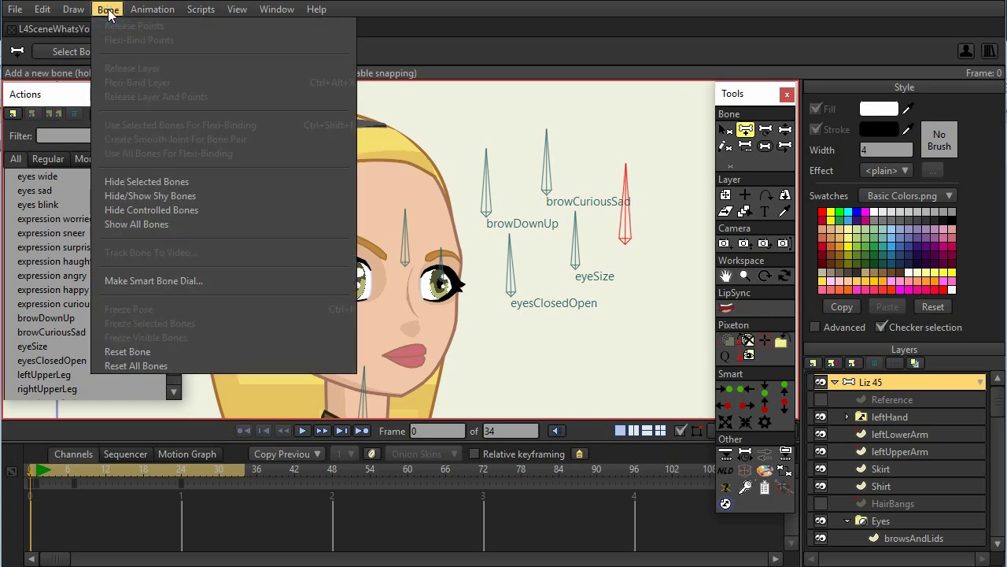
left_click(167, 281)
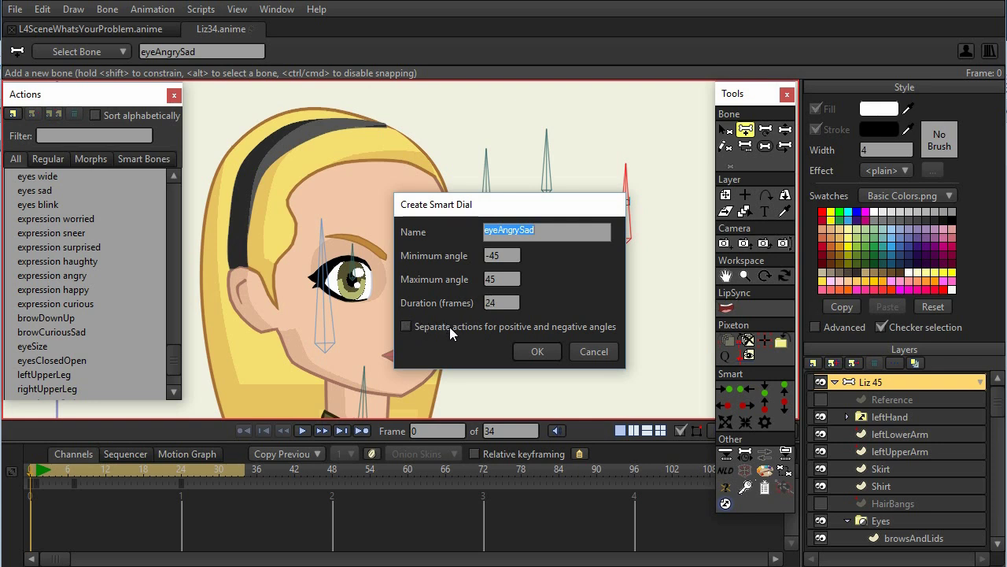
left_click(526, 354)
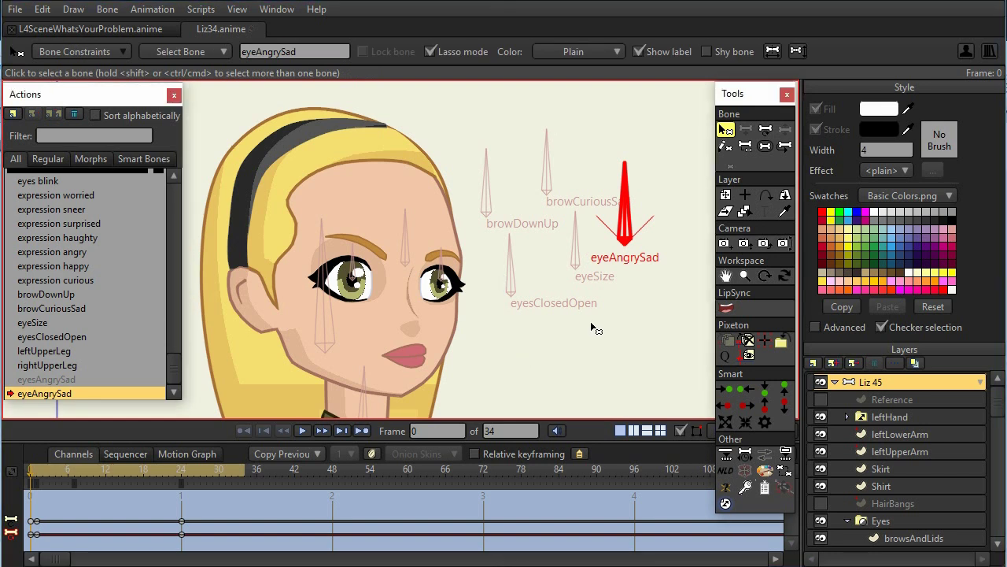
Locate the displaced eyeAngrySad bone beside the character's arm and move it back towards the other facial dials.
scroll(587, 320, "down", 1)
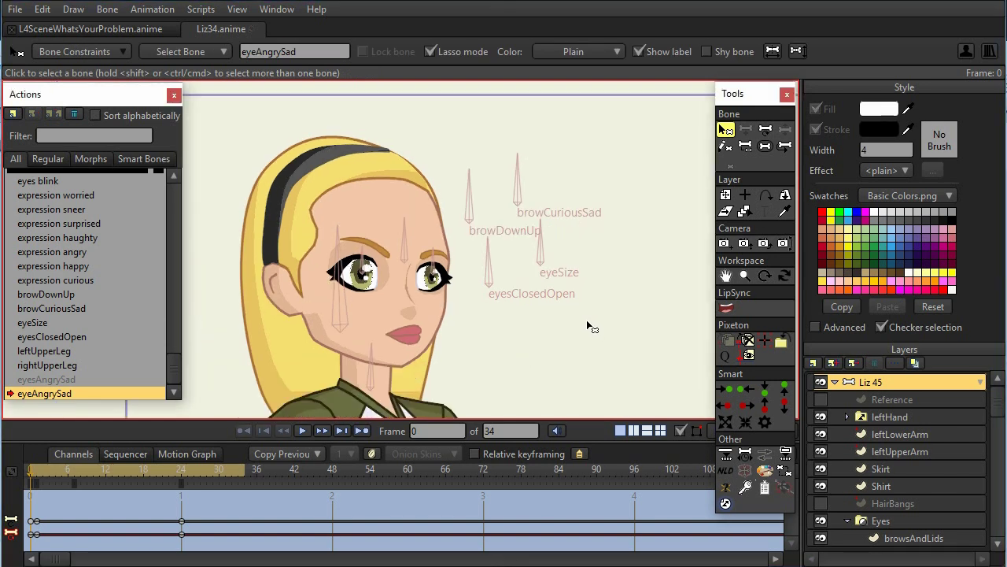
scroll(587, 320, "down", 2)
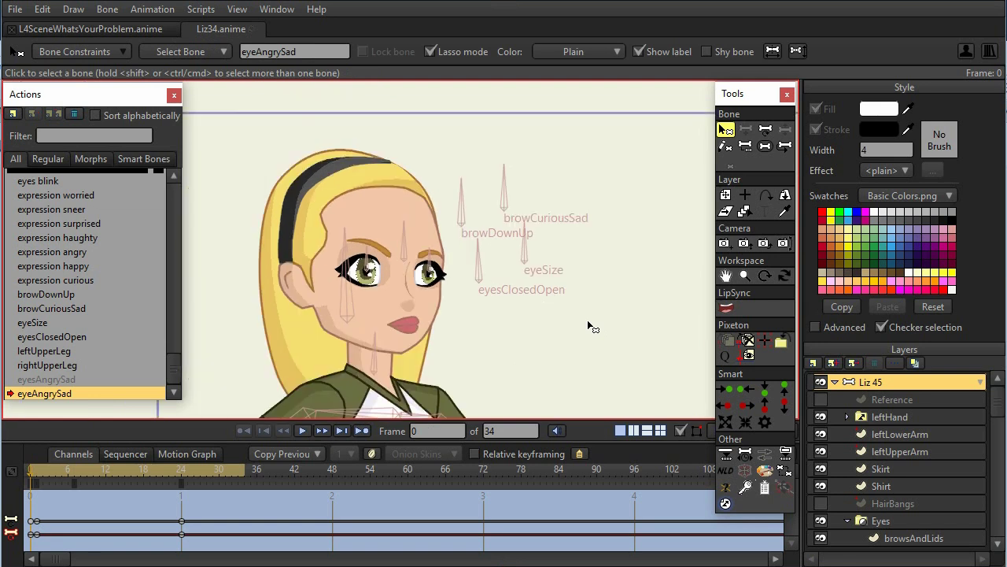
scroll(587, 319, "down", 2)
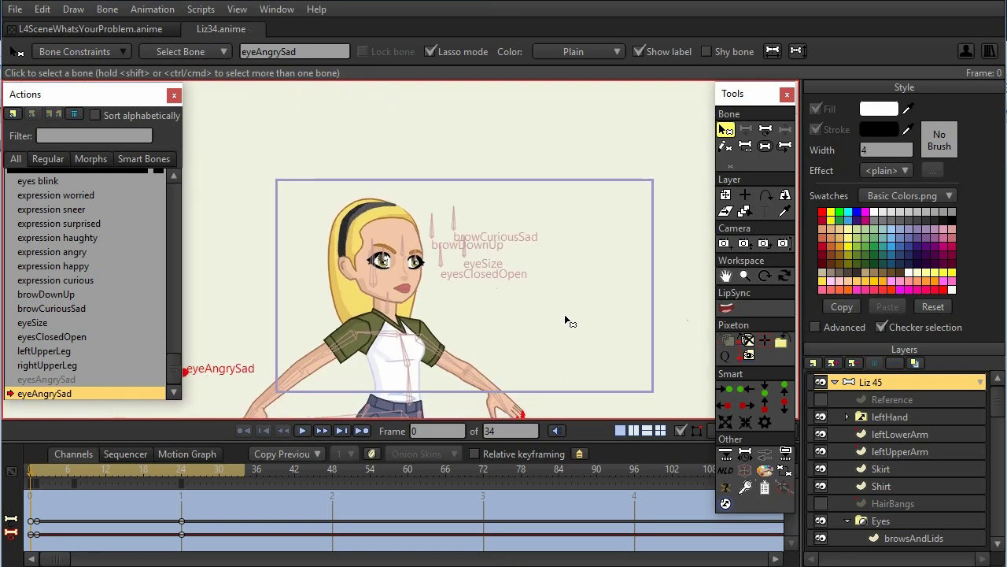
left_click_drag(527, 327, 586, 317)
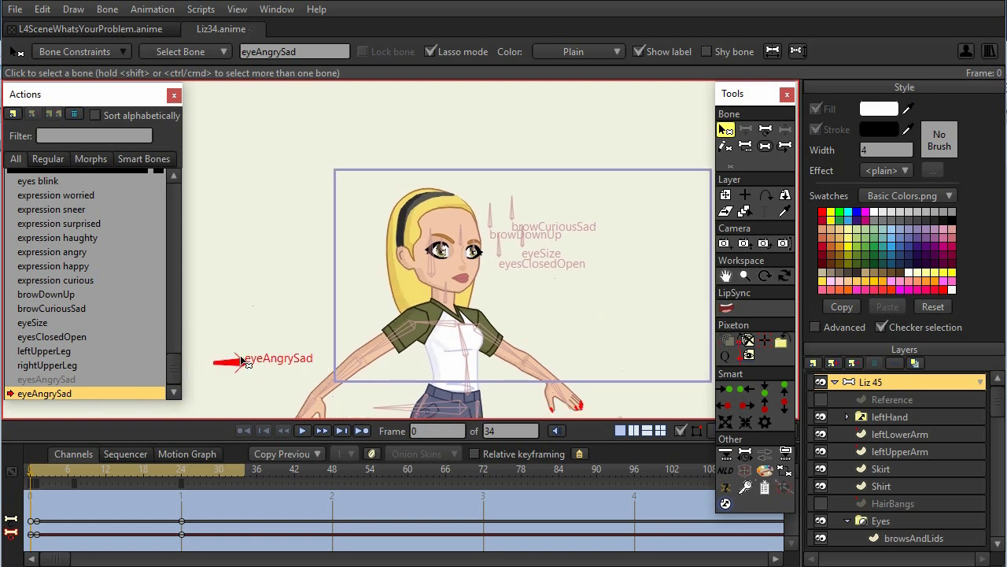
left_click(765, 131)
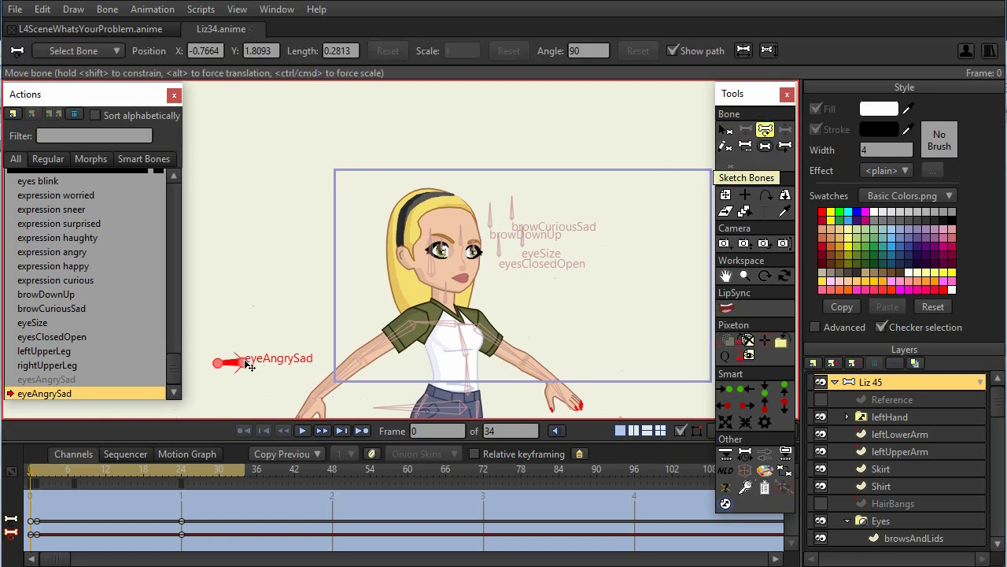
left_click_drag(248, 364, 610, 240)
Position the eyeAngrySad bone beside the eyeSize dial at X 0.3332, Y -1.1185, and turn it to about 359.5 degrees.
scroll(630, 284, "up", 5)
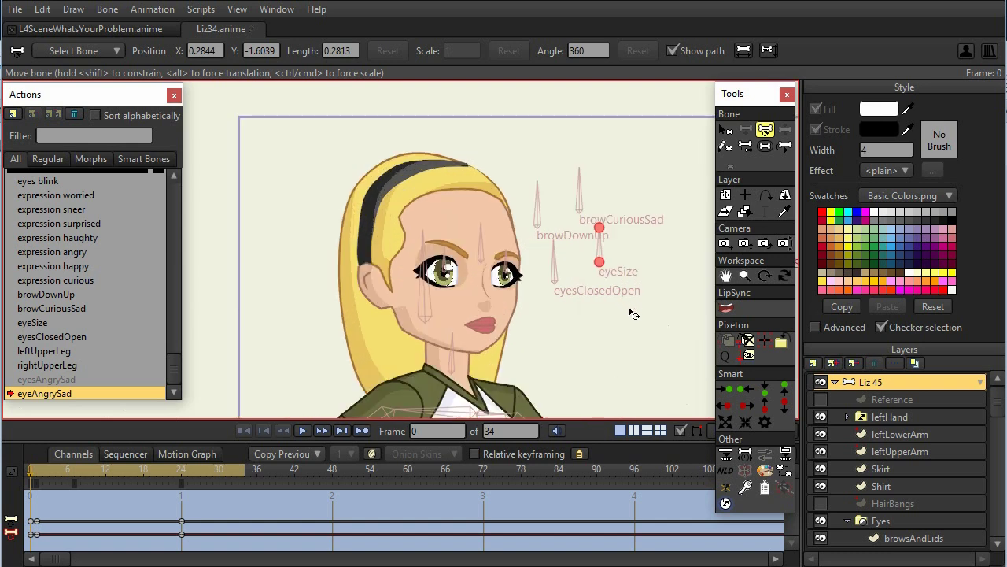
left_click_drag(602, 259, 573, 267)
scroll(573, 266, "up", 5)
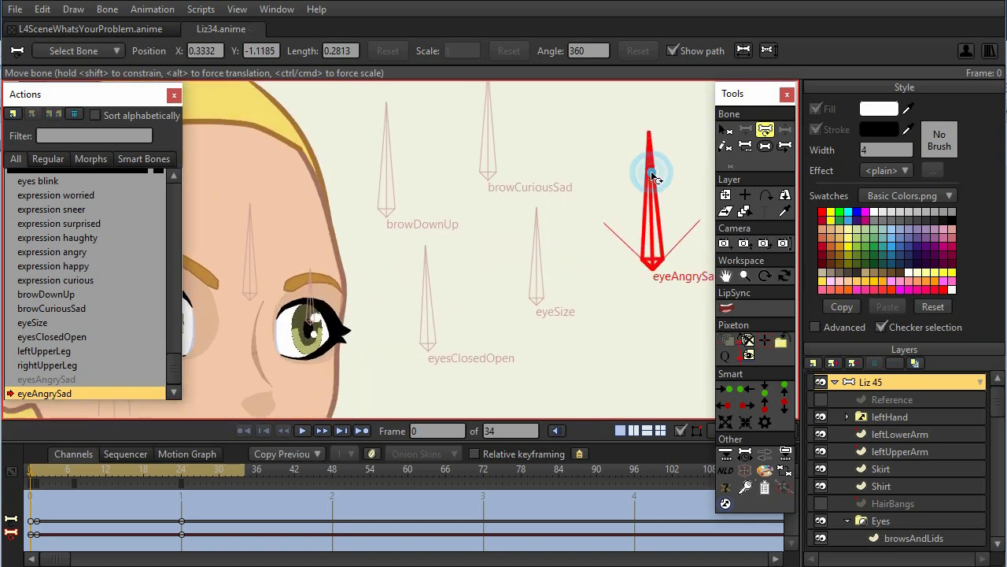
left_click_drag(658, 177, 656, 175)
scroll(614, 287, "down", 1)
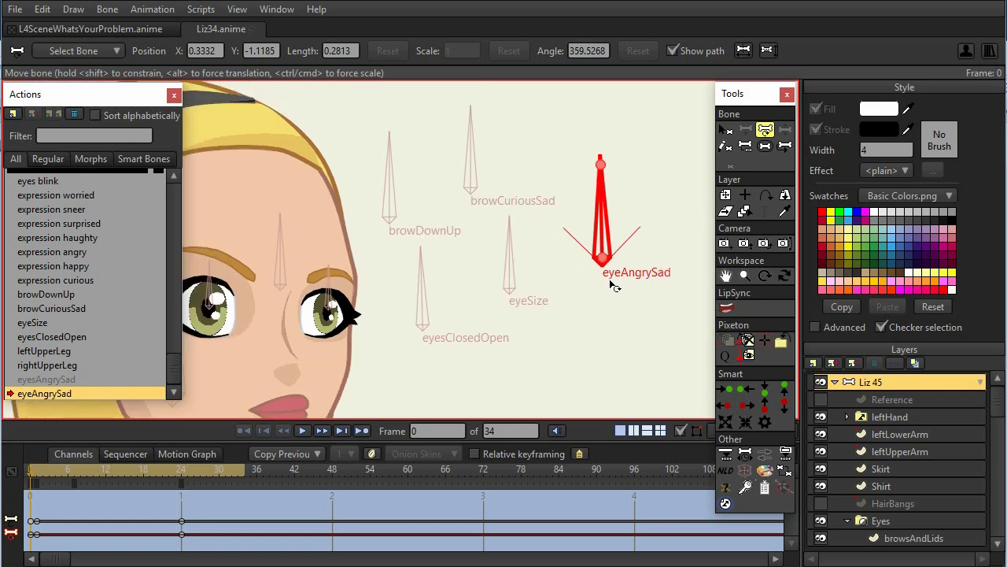
scroll(614, 287, "down", 1)
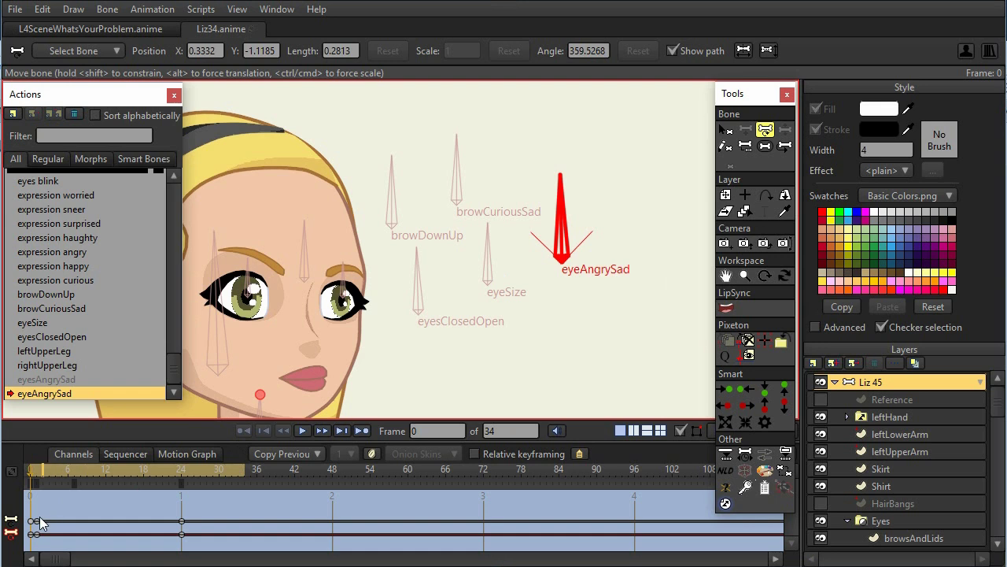
Scrub the eyeAngrySad action between frames 1 and 24 to check how the dial bone rotates.
left_click(42, 470)
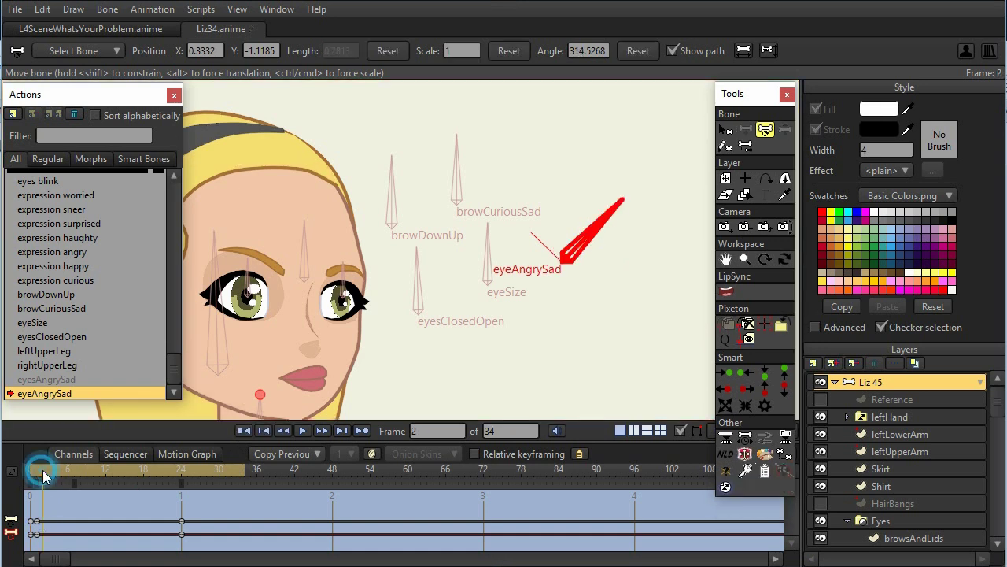
left_click_drag(95, 474, 86, 501)
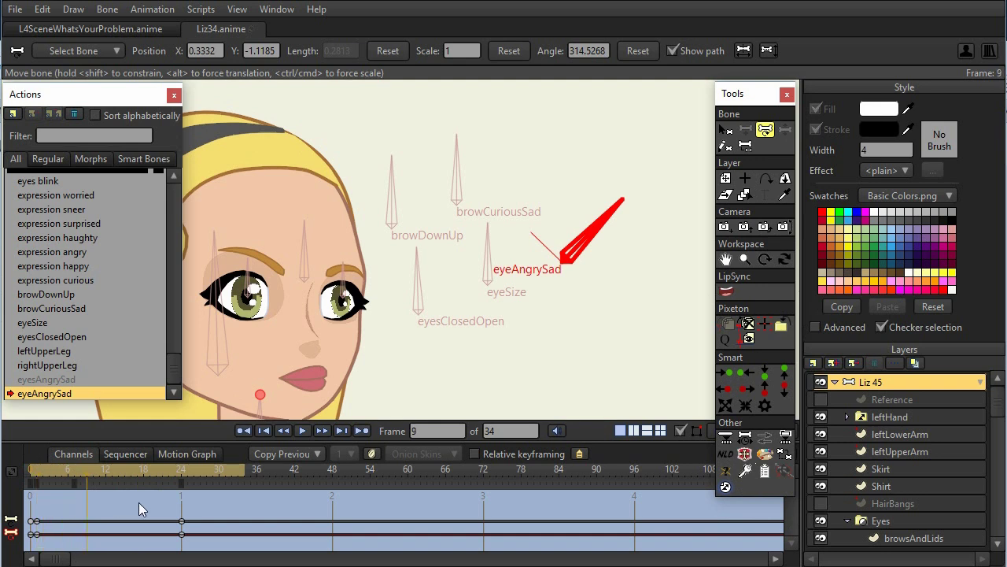
left_click(187, 496)
left_click(45, 513)
left_click_drag(40, 515, 155, 513)
left_click_drag(177, 504, 39, 529)
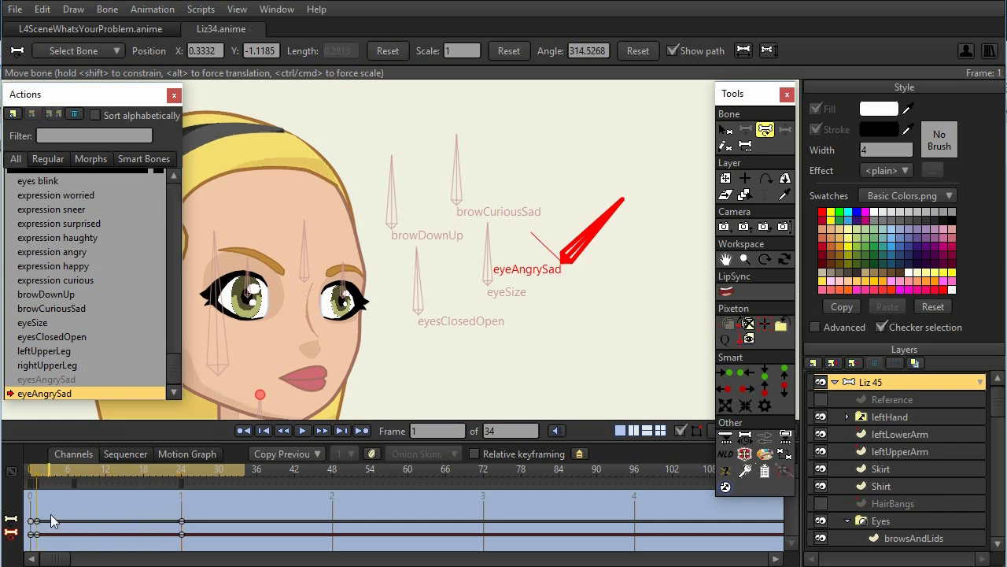
left_click_drag(37, 473, 177, 488)
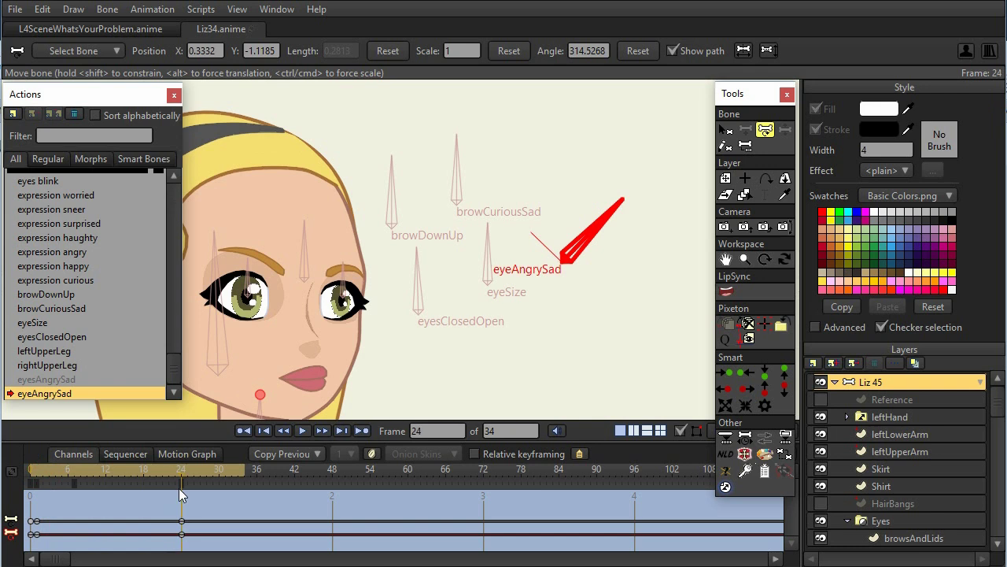
Rotate the eyeAngrySad bone to about 404.5 degrees at frame 1 and keep it at about 314.5 degrees at frame 24.
left_click(45, 503)
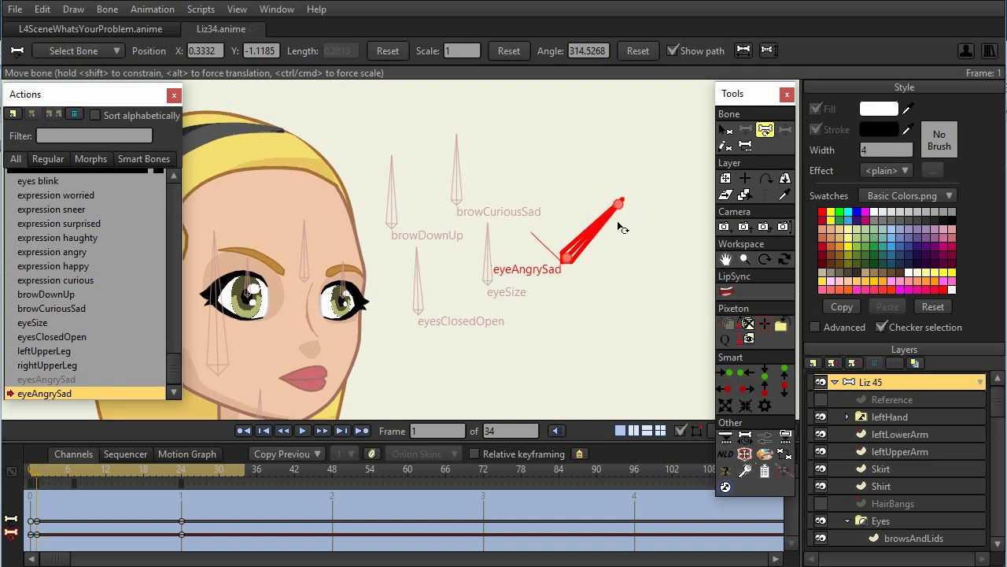
left_click_drag(612, 219, 518, 240)
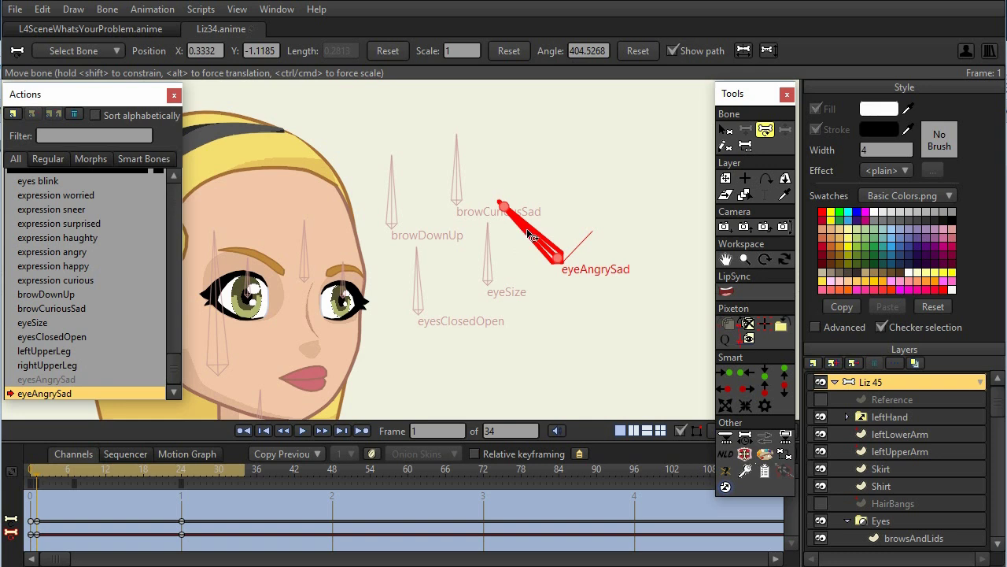
left_click(180, 470)
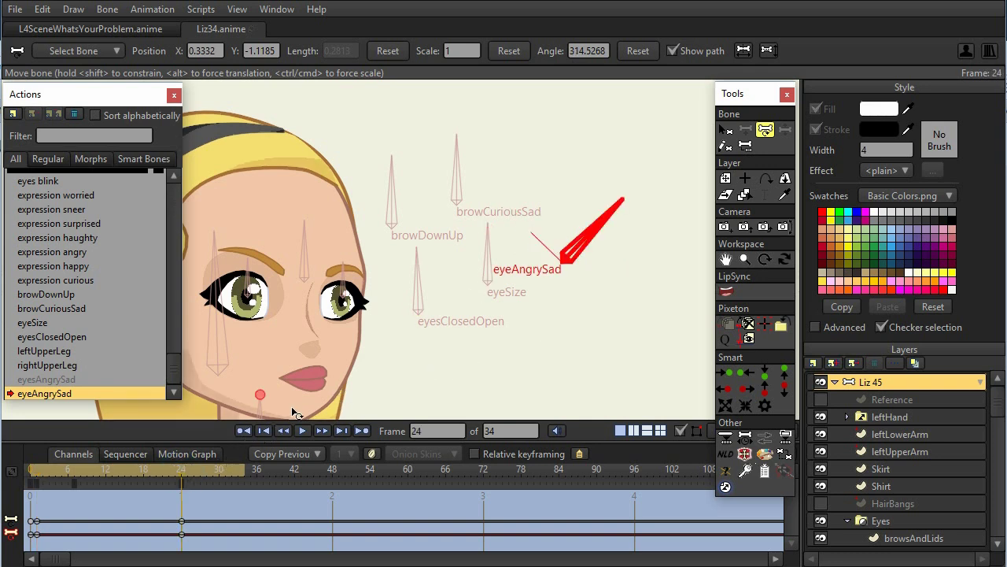
left_click(161, 470)
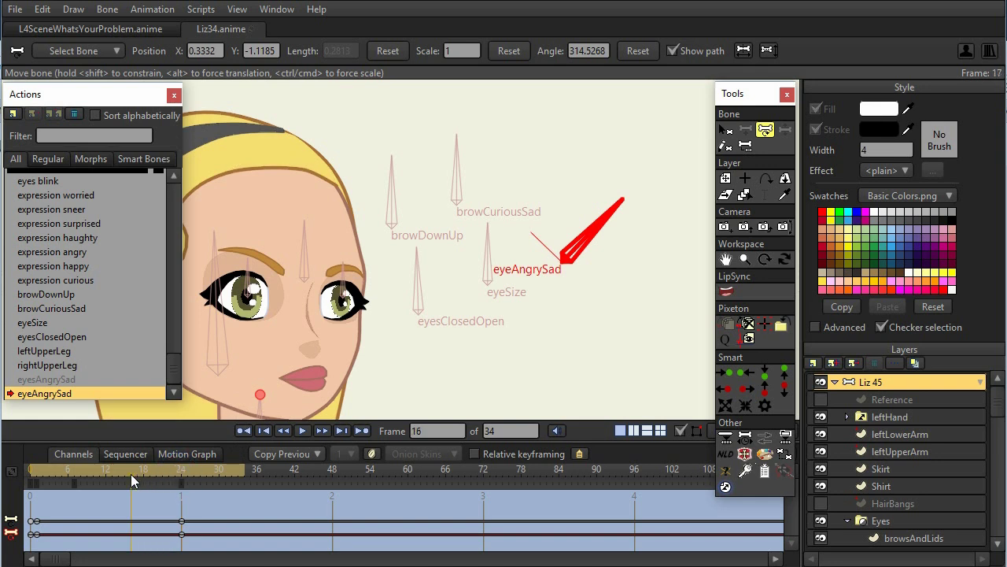
left_click_drag(103, 481, 179, 481)
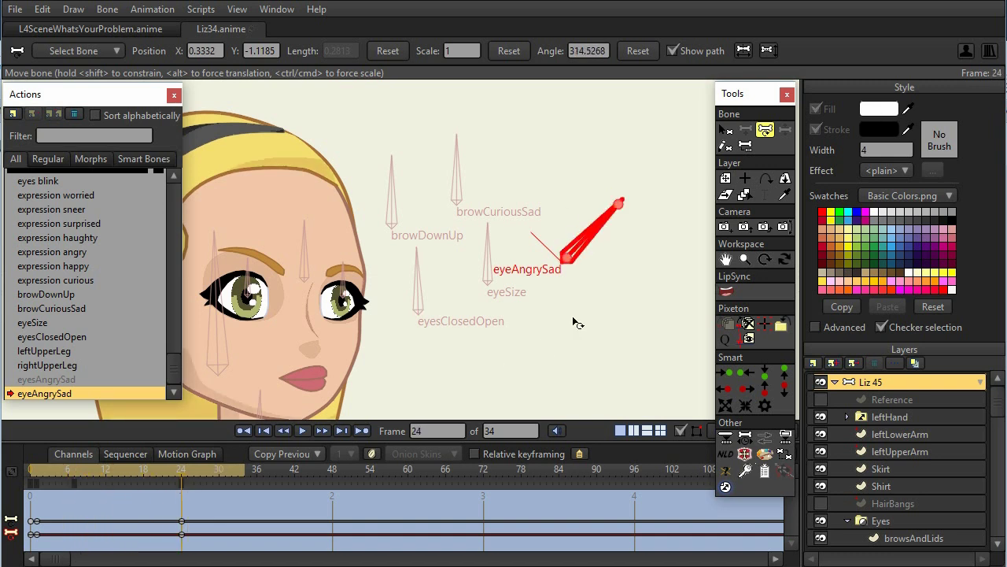
left_click(603, 221)
left_click_drag(610, 223, 629, 239)
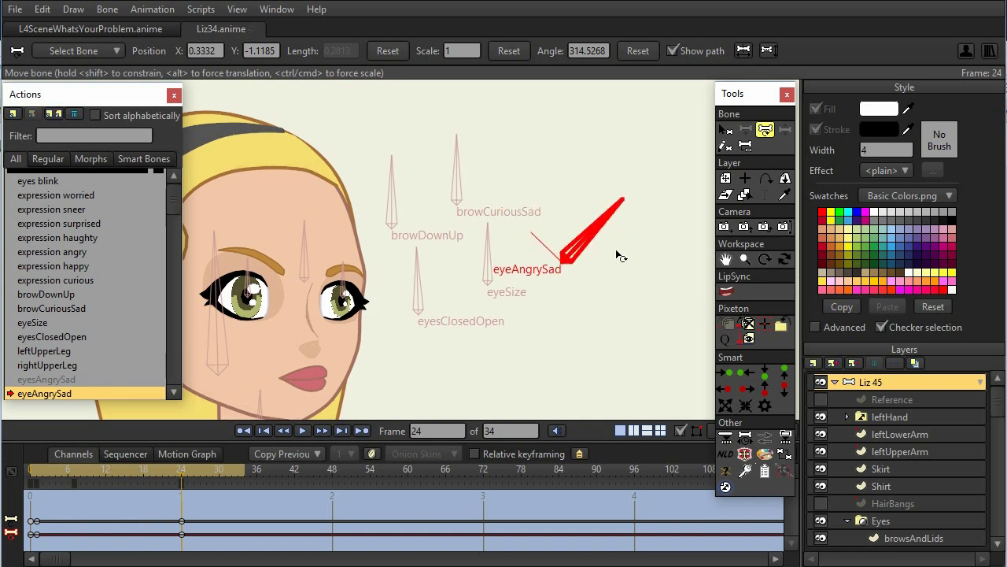
left_click_drag(181, 475, 184, 497)
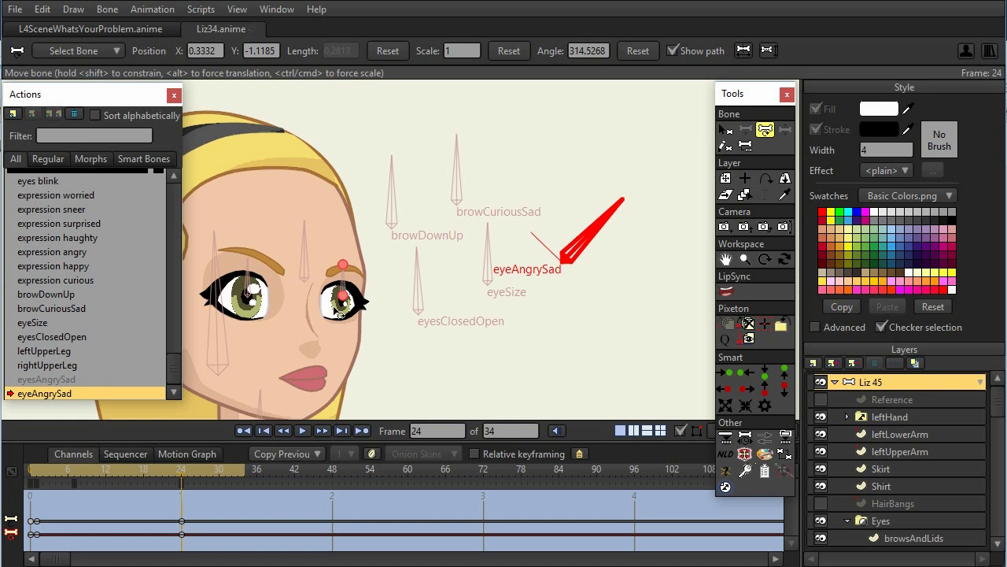
Set the interpolation of all keyframes in the eyeAngrySad action to Smooth and go to frame 12.
left_click_drag(207, 545, 29, 511)
right_click(183, 522)
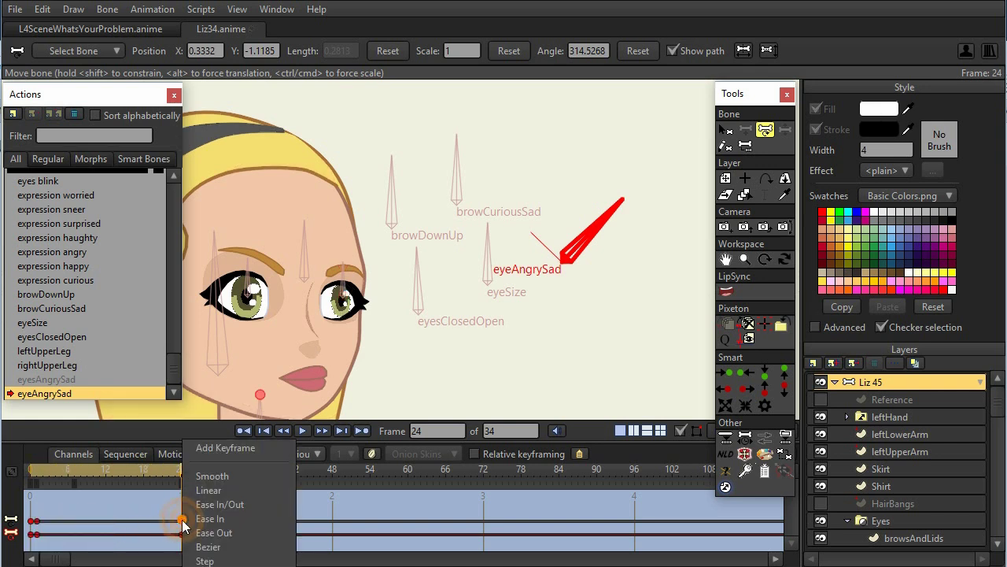
left_click(208, 475)
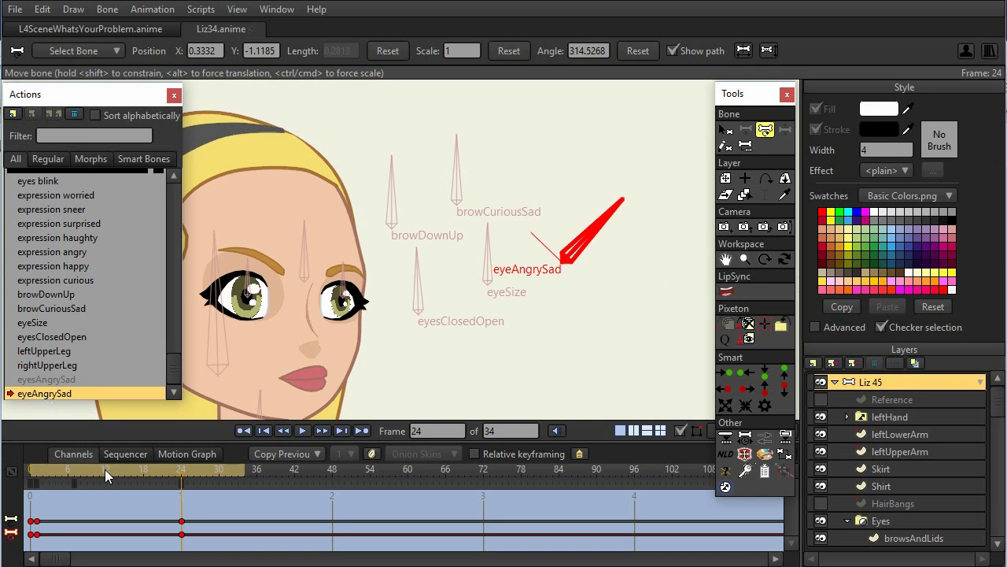
left_click(31, 510)
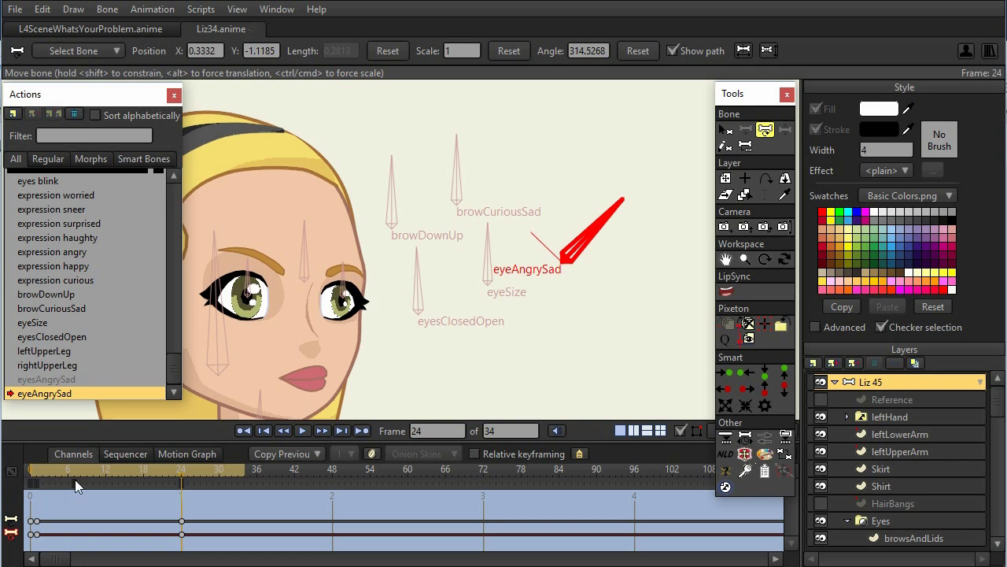
left_click(105, 472)
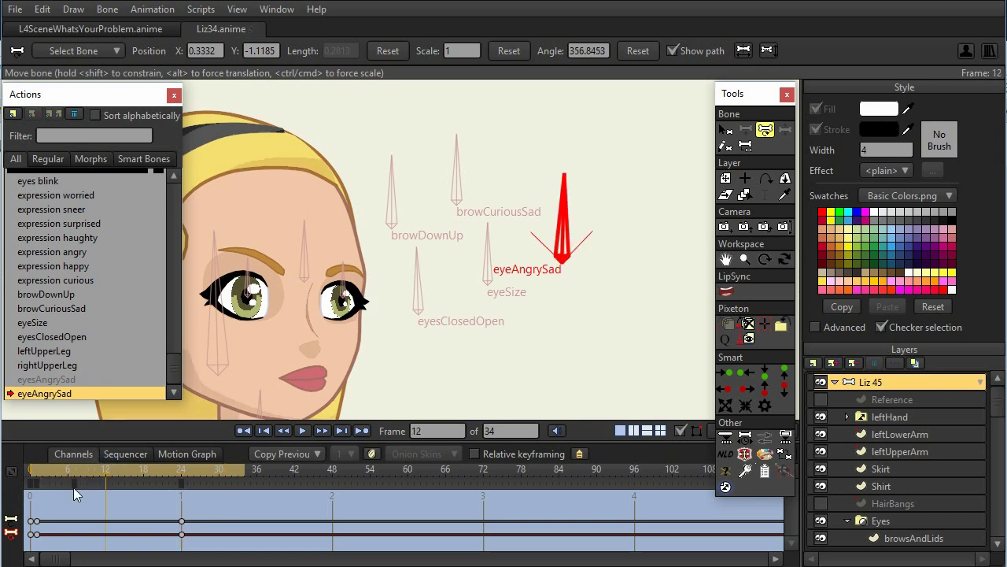
Copy the bone keyframes at frame 0 of the eyeAngrySad action to frame 12 and scrub to frame 24.
left_click_drag(29, 515, 32, 543)
mouse_move(106, 473)
left_mouse_down()
mouse_move(26, 478)
mouse_move(114, 493)
mouse_move(107, 489)
left_mouse_up()
left_click(32, 534)
key("ctrl+v")
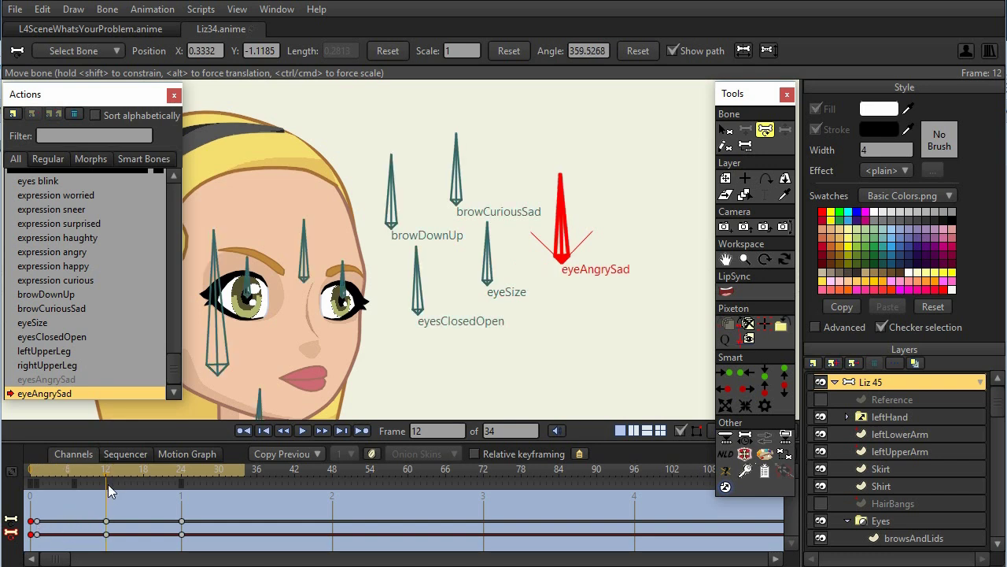
left_click_drag(105, 477, 181, 496)
left_click_drag(103, 497, 183, 498)
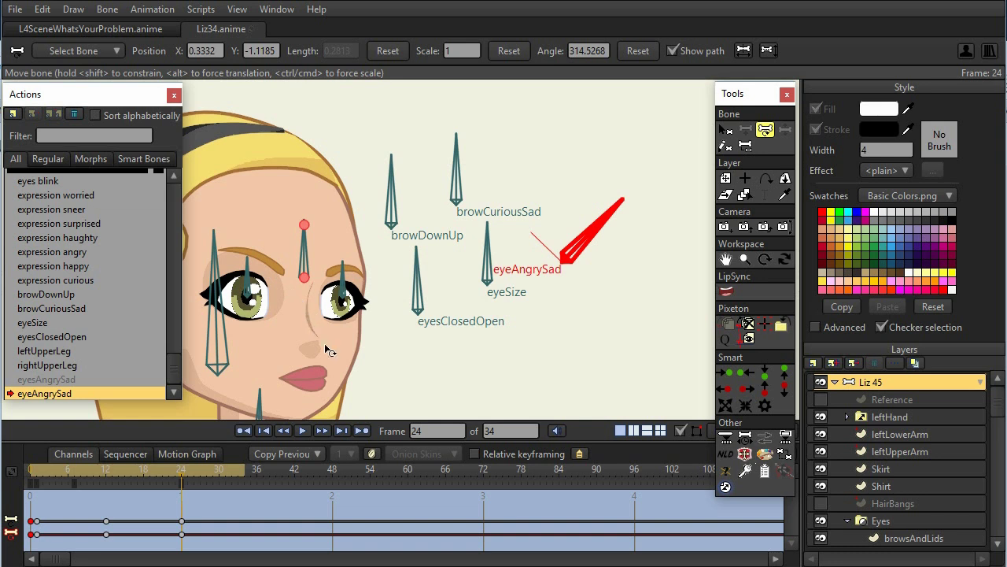
Turn on onion skins for the eye close-up and replace the onion-skin marker at frame 7 with one at frame 12.
left_click(373, 454)
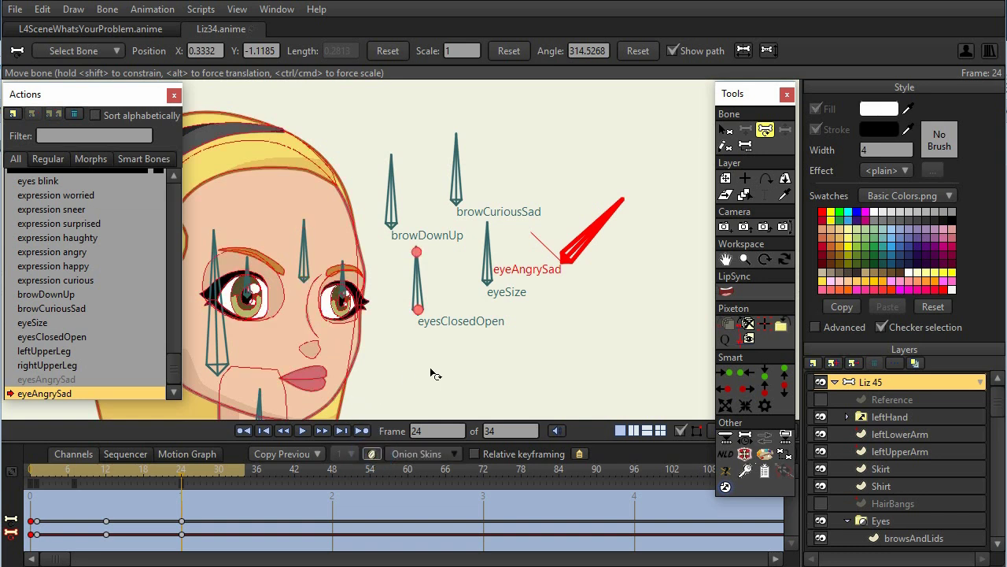
left_click_drag(419, 378, 594, 329)
scroll(594, 329, "up", 5)
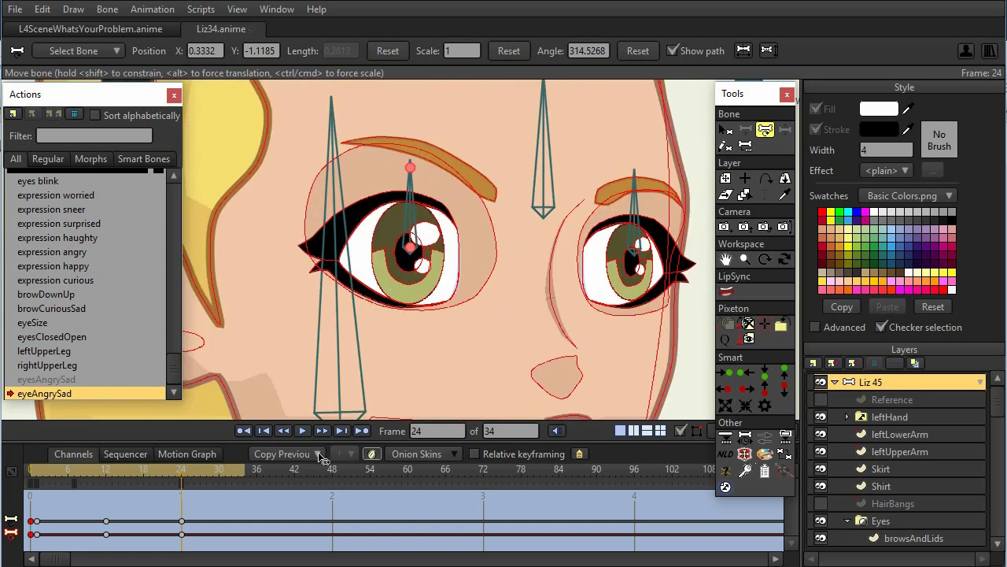
left_click(334, 411)
left_click_drag(180, 471, 32, 488)
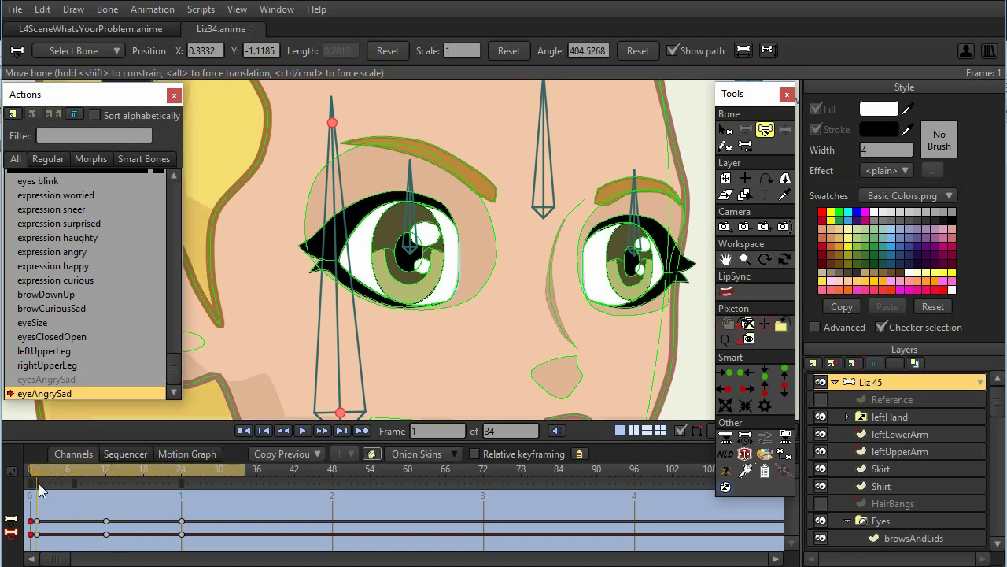
left_click(74, 482)
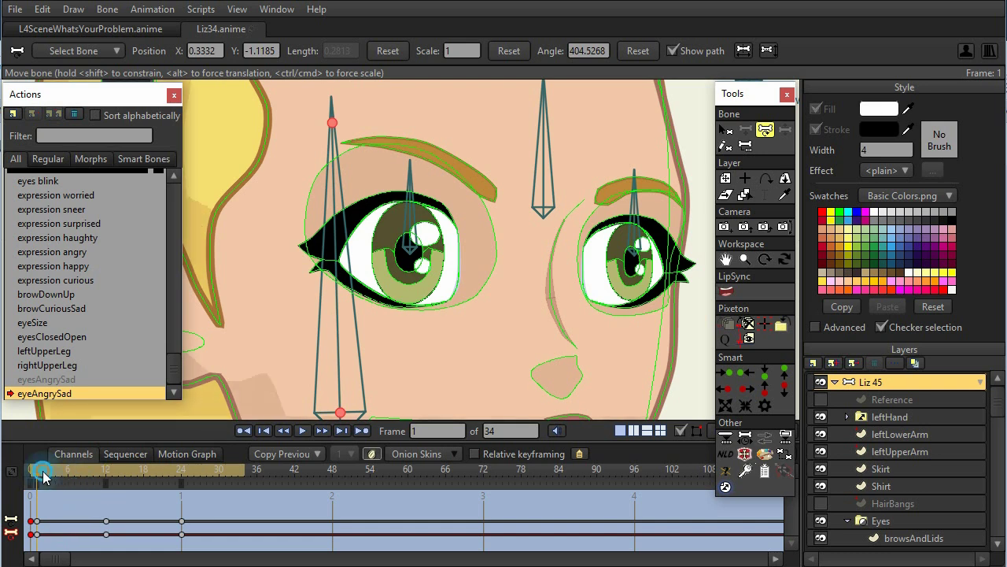
left_click_drag(34, 481, 156, 478)
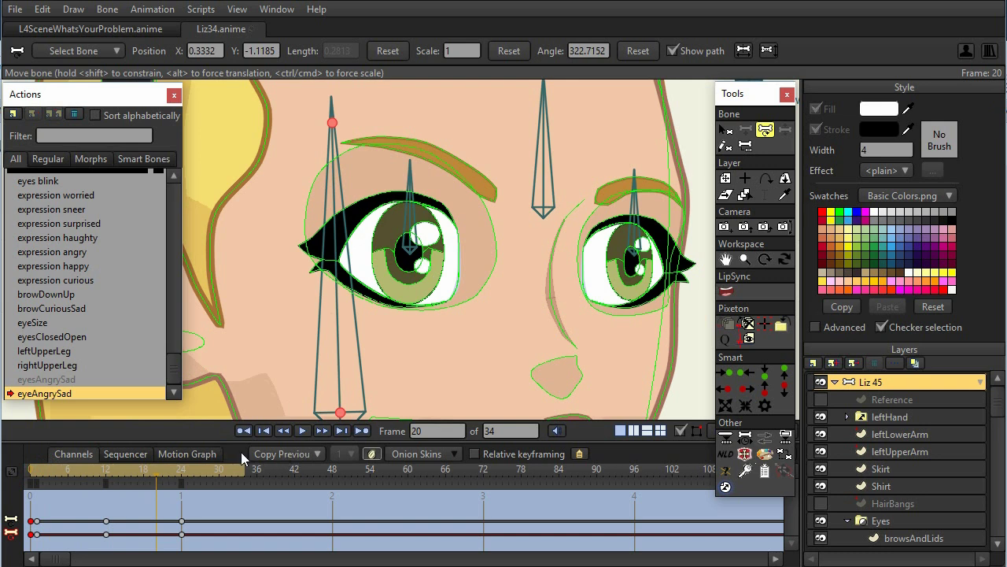
Review the onion skin options and inspect the browsAndLids and pupils layers in the Eyes group.
left_click(422, 454)
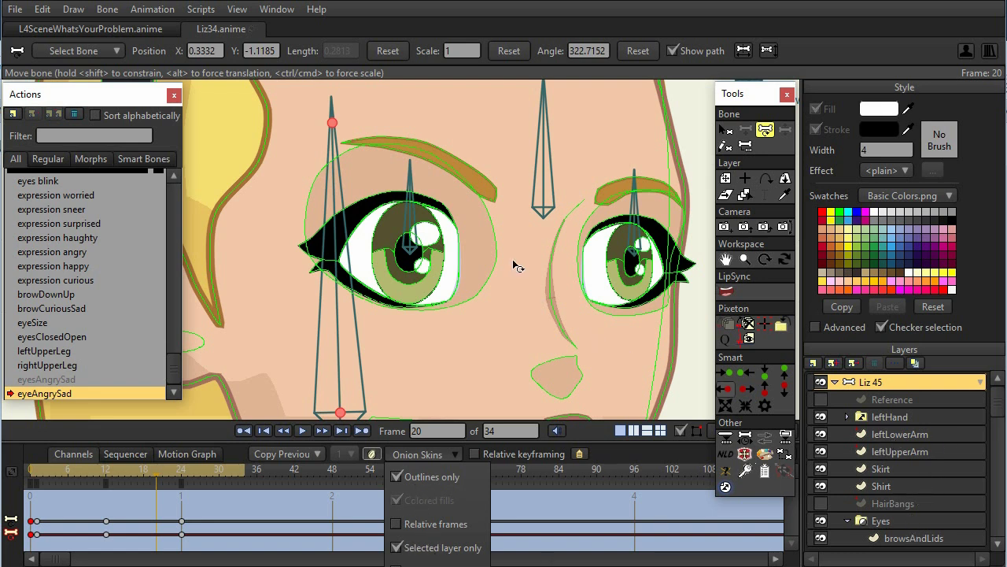
left_click(438, 236)
scroll(913, 501, "down", 2)
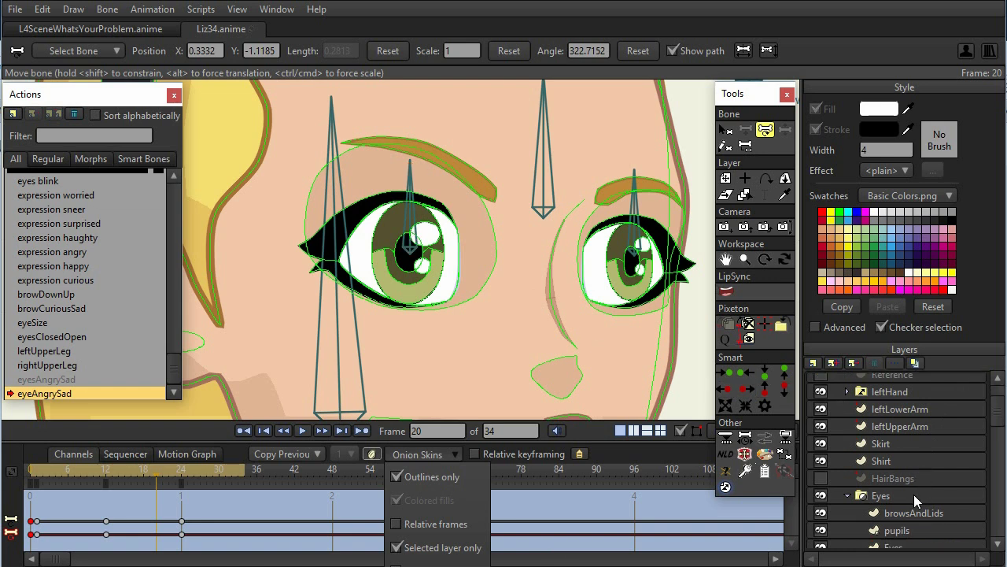
left_click(911, 488)
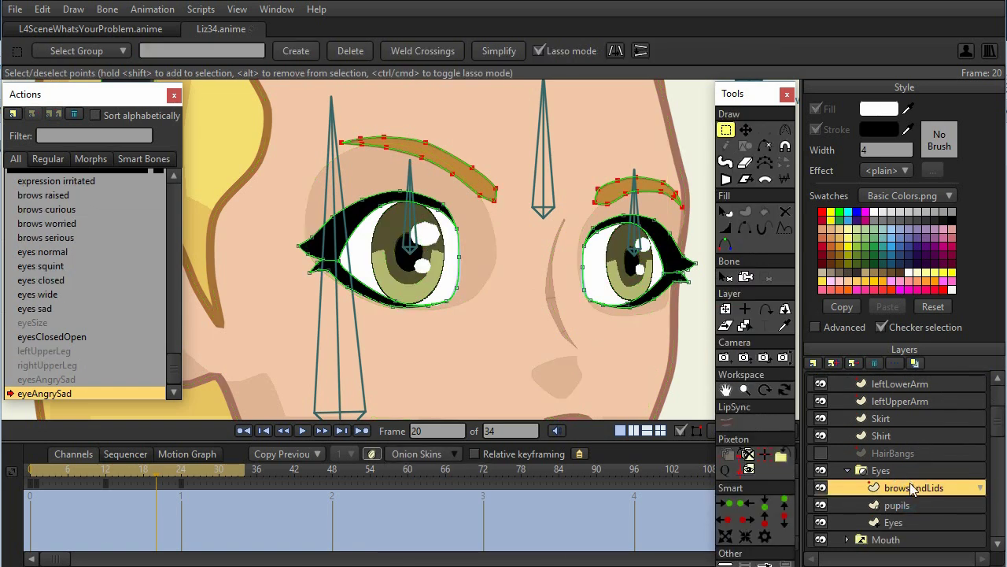
left_click(898, 505)
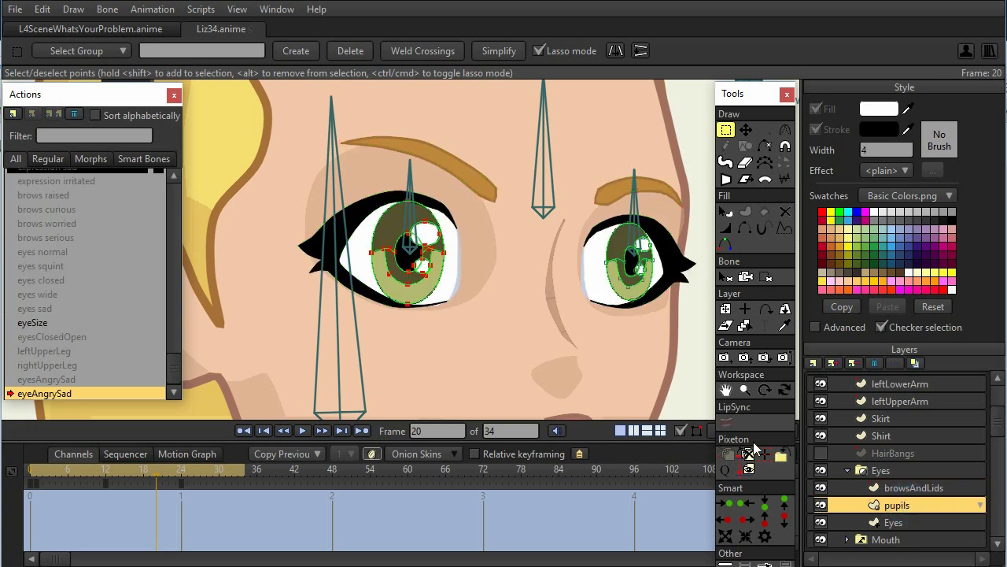
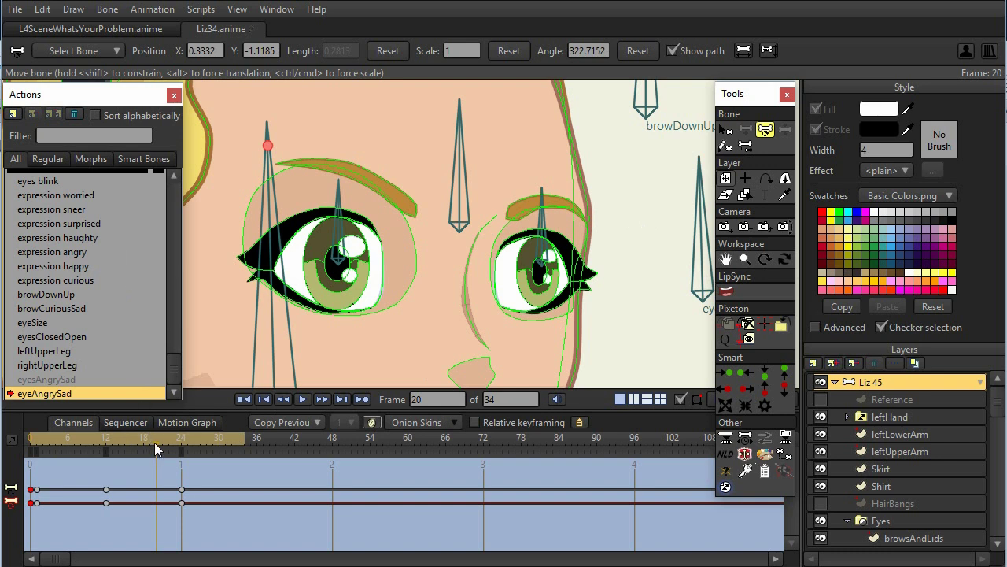
Insert the eyes normal action into the eyeAngrySad action at frame 12.
left_click_drag(154, 442, 36, 455)
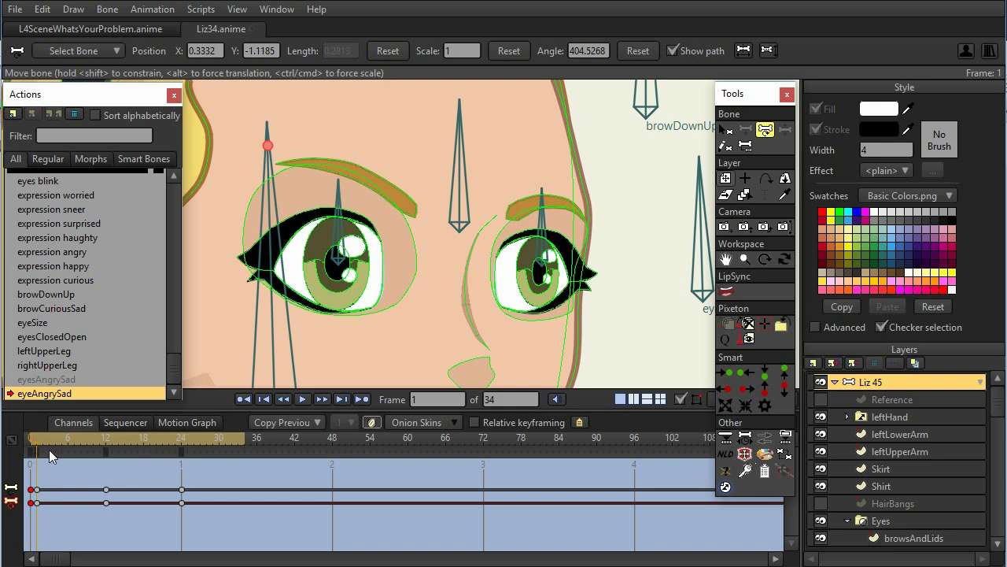
left_click(106, 439)
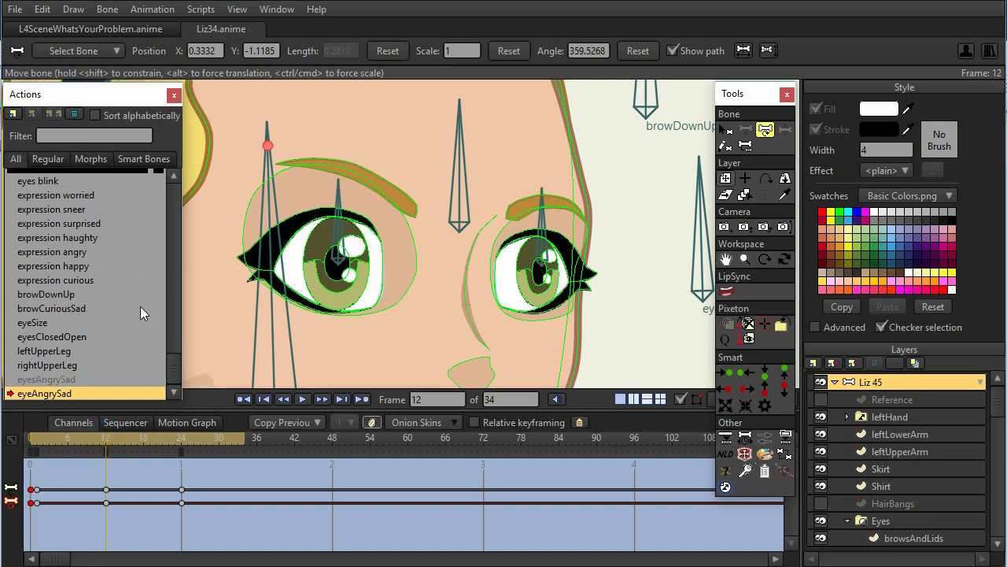
left_click_drag(172, 361, 177, 191)
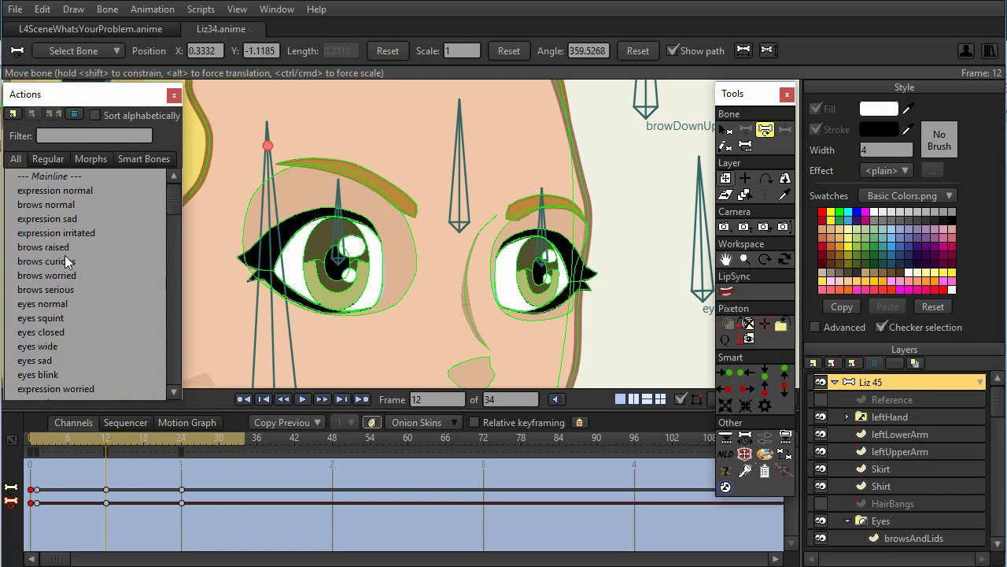
left_click(48, 305)
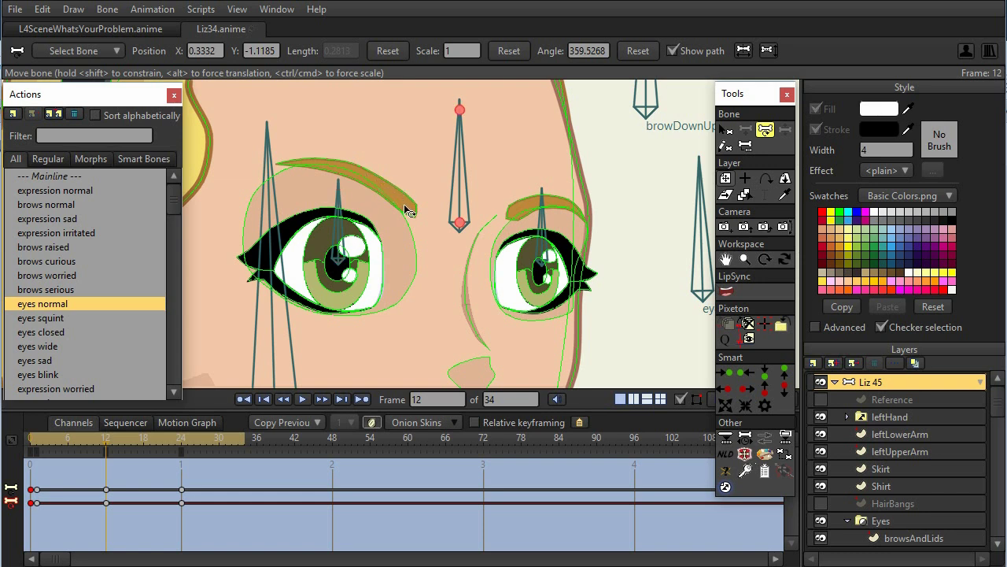
left_click(59, 116)
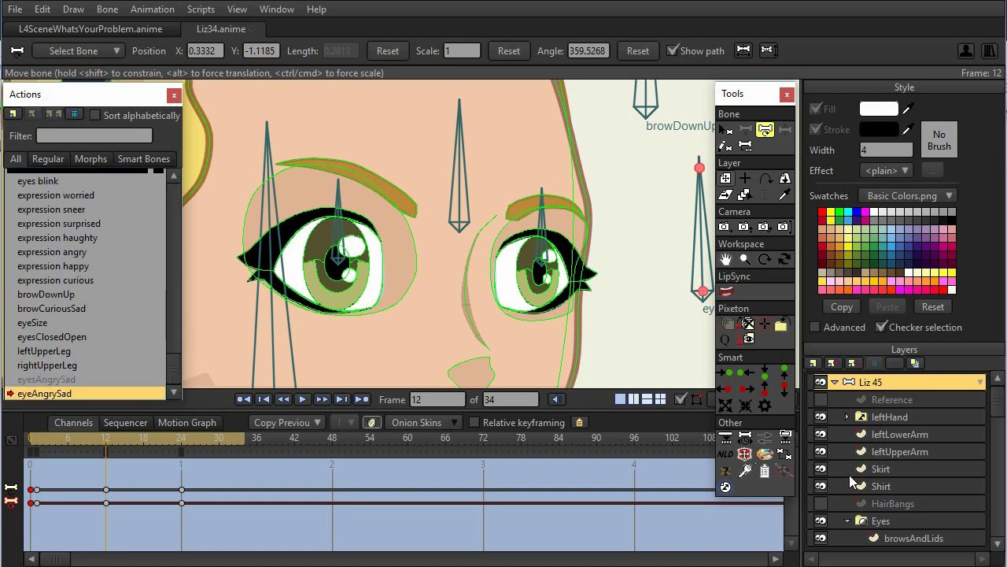
Check the frame 12 keyframes on the browsAndLids, Eyes and pupils layers.
scroll(926, 498, "down", 3)
left_click(910, 443)
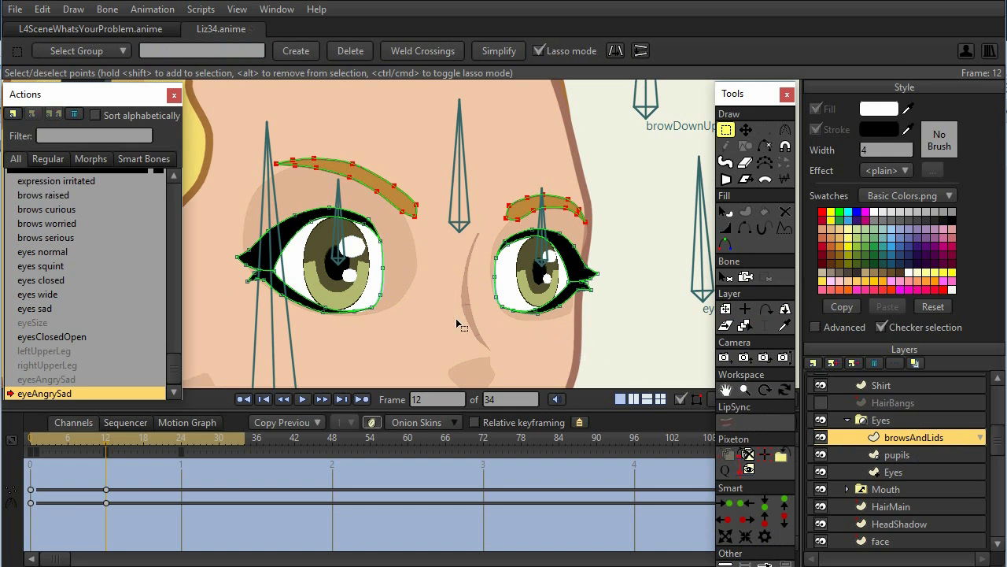
left_click(908, 469)
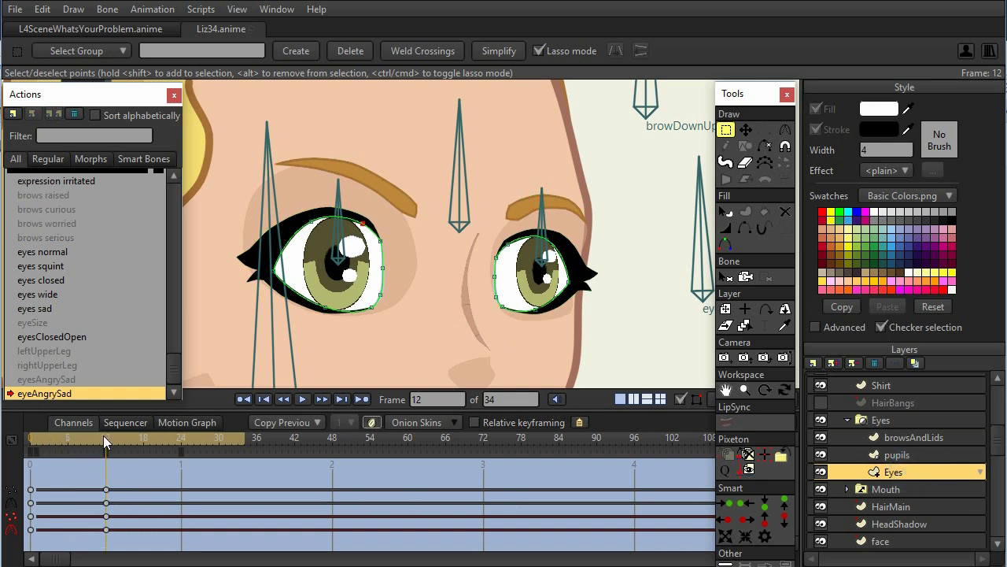
left_click(928, 453)
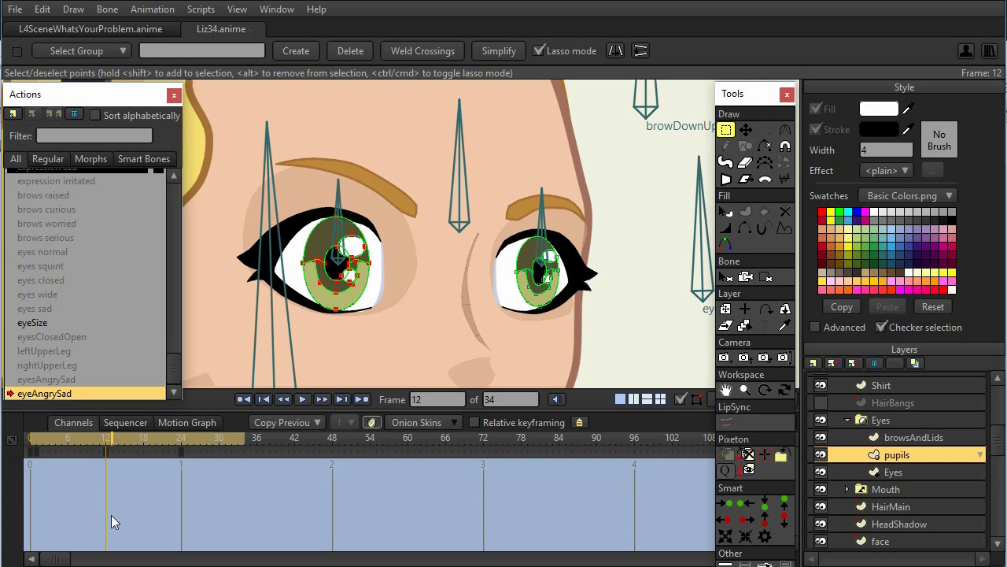
Select the points of both eyes on the browsAndLids layer to check their keyframes at frame 12.
left_click(908, 436)
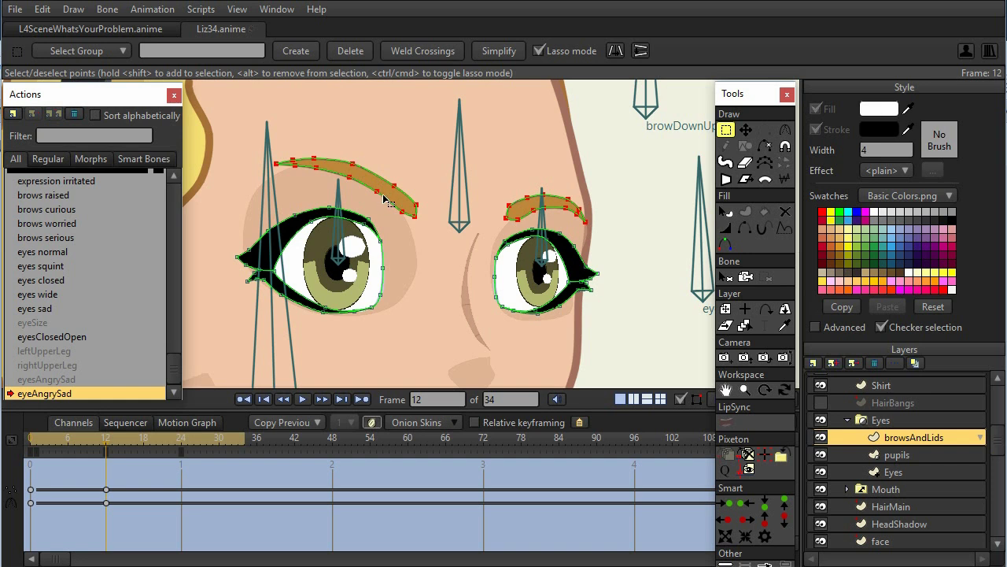
left_click(727, 134)
mouse_move(580, 340)
left_mouse_down()
mouse_move(607, 305)
mouse_move(598, 249)
mouse_move(571, 226)
mouse_move(416, 236)
mouse_move(340, 193)
mouse_move(243, 213)
mouse_move(222, 298)
mouse_move(312, 349)
mouse_move(497, 362)
mouse_move(595, 325)
left_mouse_up()
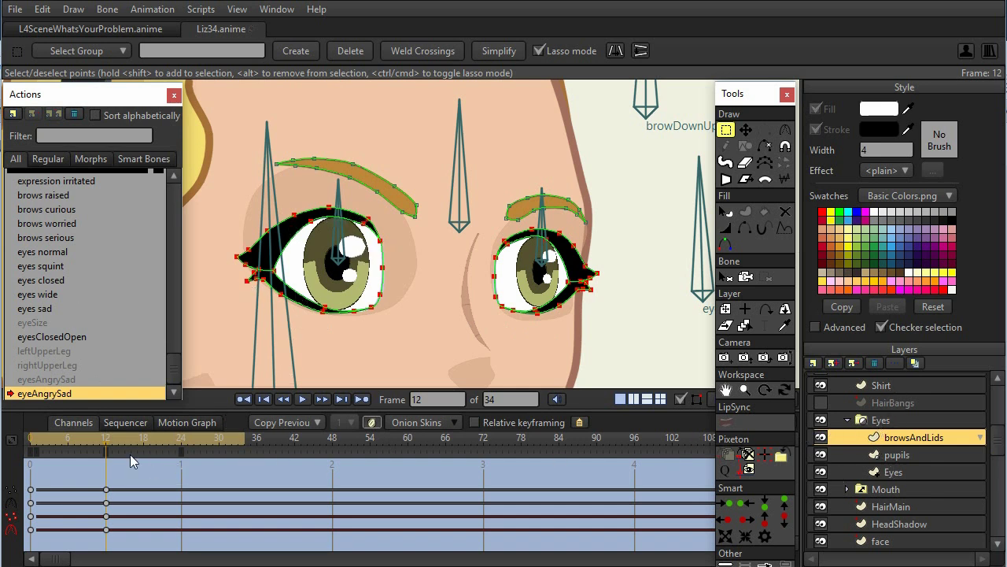
Insert the expression angry action into the eyeAngrySad action at frame 1 on the Liz 45 layer.
scroll(893, 434, "up", 3)
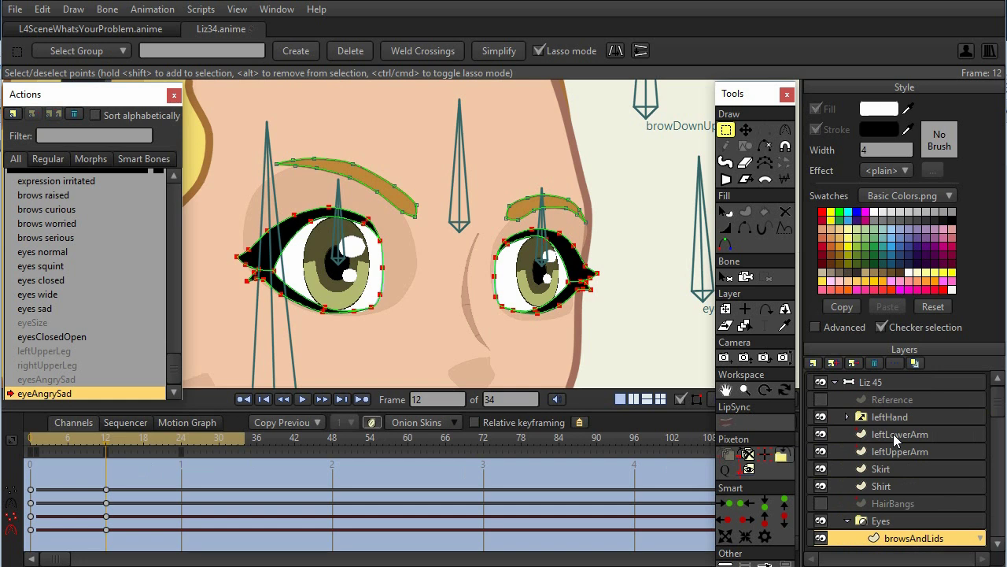
left_click(890, 385)
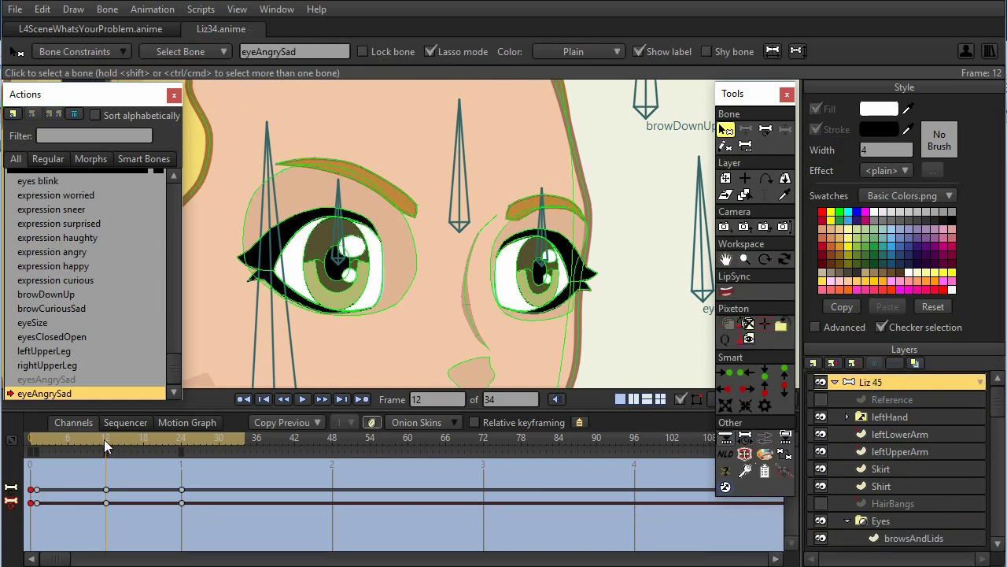
left_click_drag(104, 439, 39, 448)
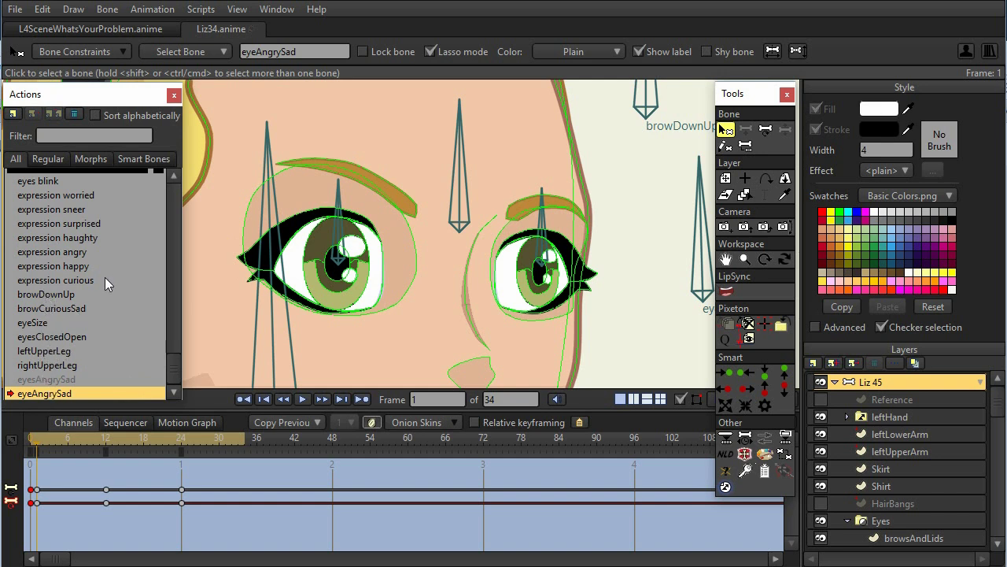
left_click(76, 249)
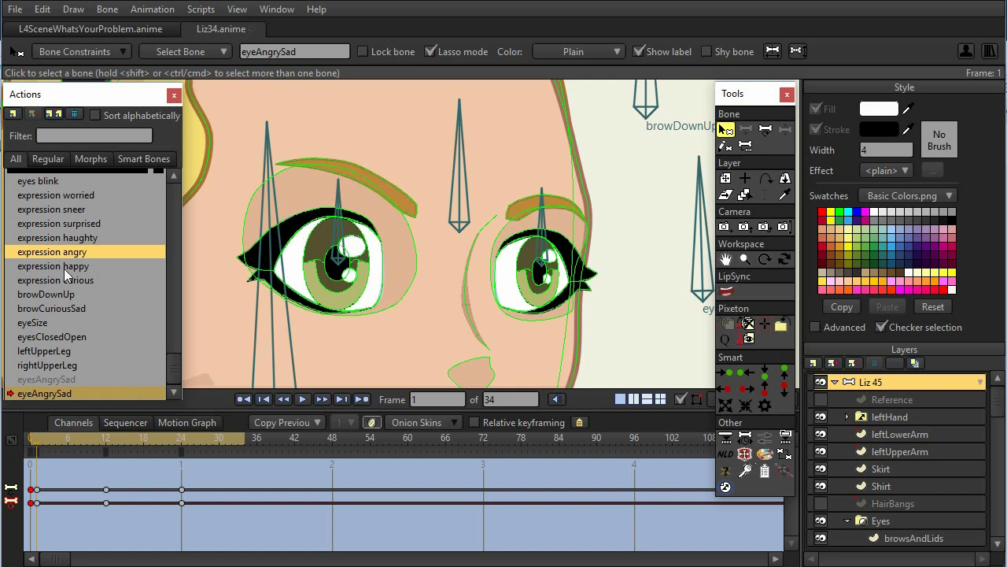
left_click(56, 116)
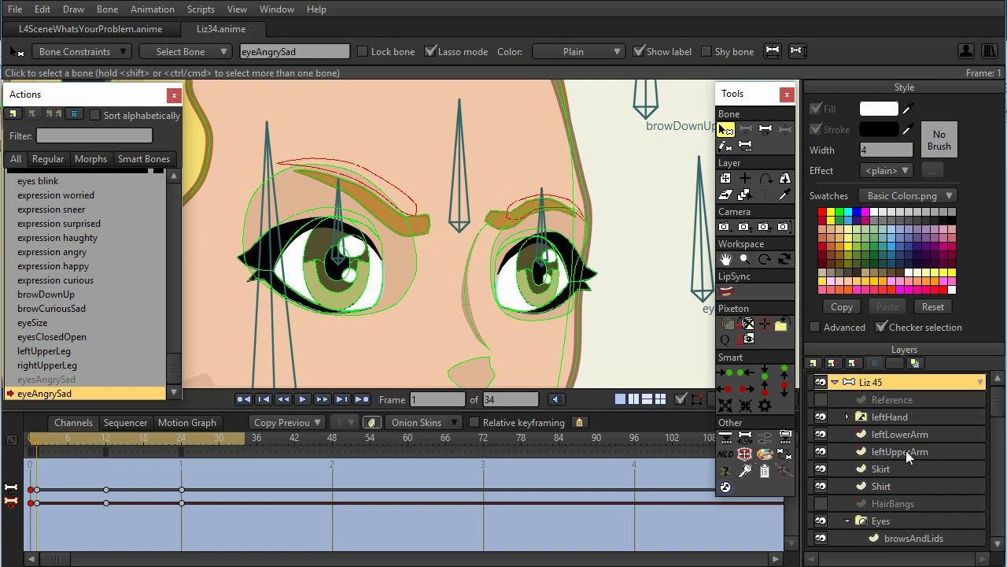
Select both eyebrows on the browsAndLids layer and delete their keyframes at frames 0 and 1, leaving the eyelids' keyframes.
scroll(905, 454, "down", 3)
left_click(893, 412)
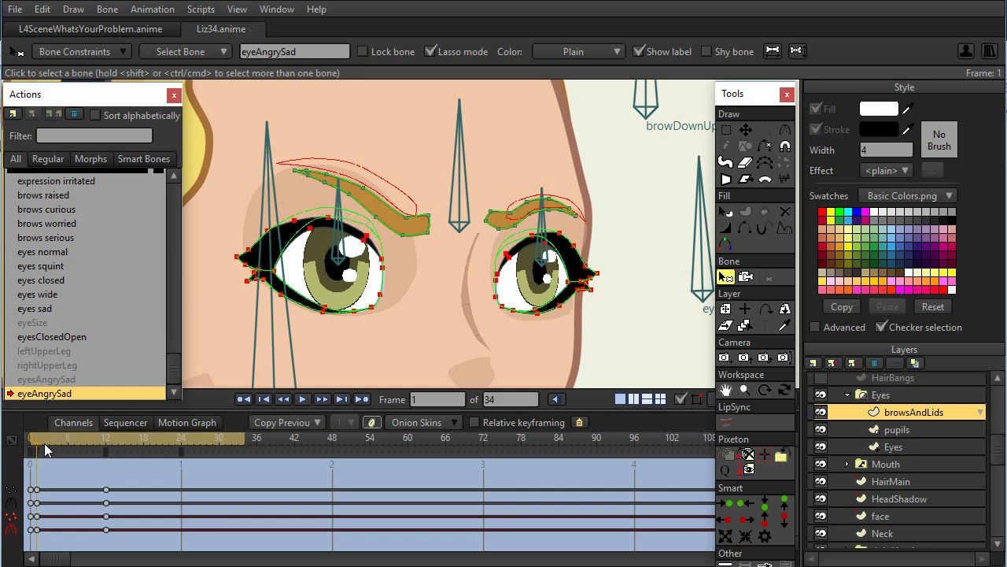
left_click_drag(37, 446, 39, 465)
left_click(726, 130)
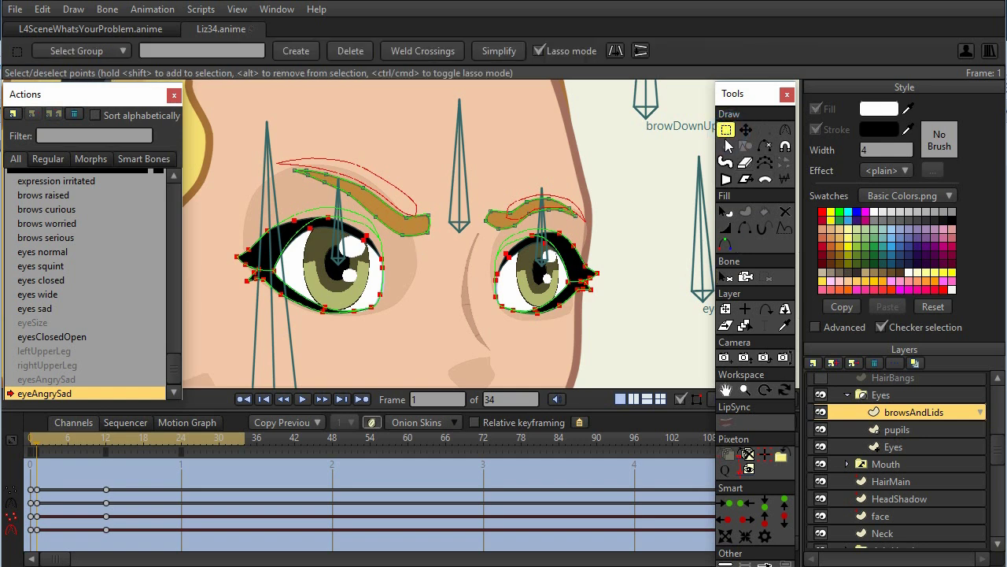
double_click(417, 236)
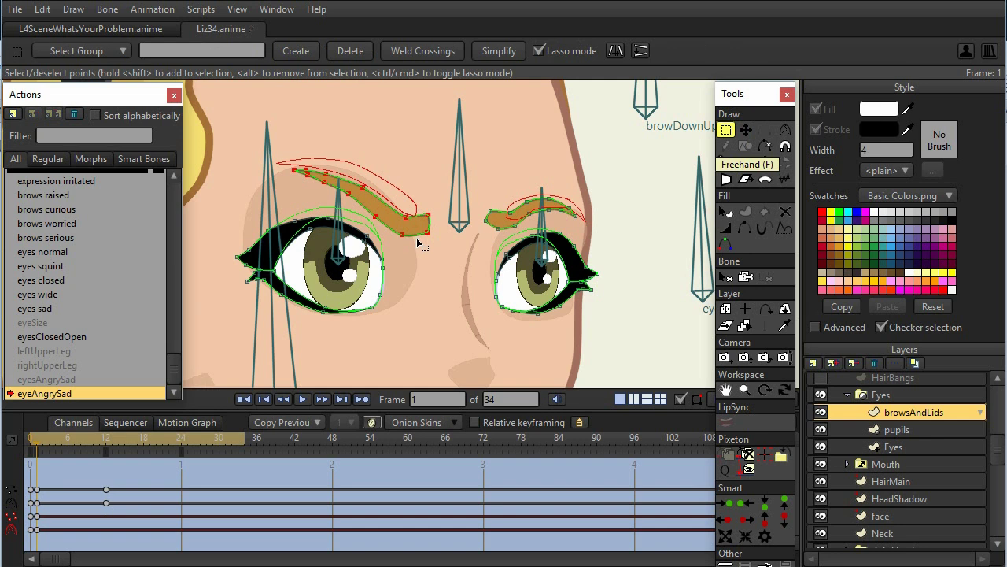
double_click(507, 231, "shift")
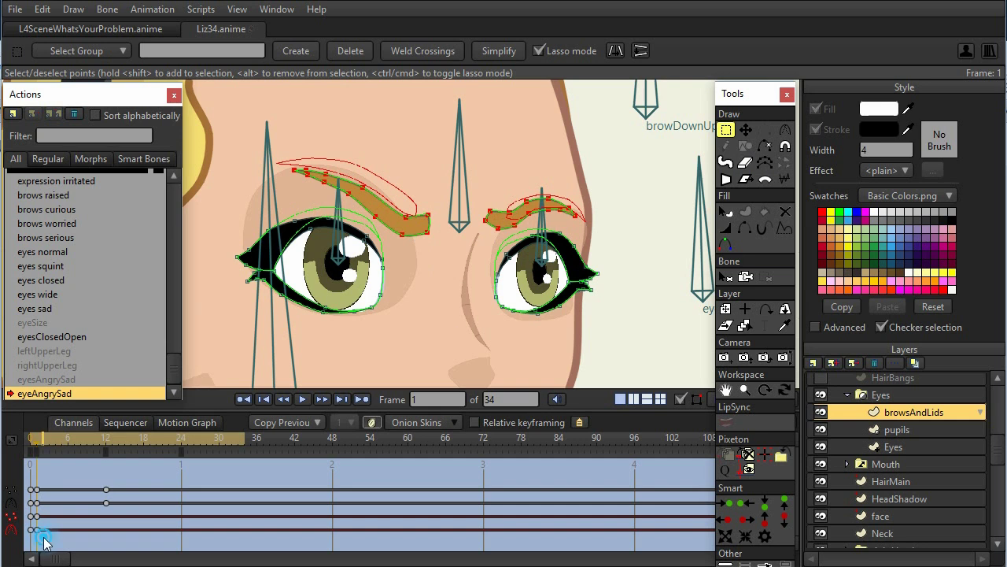
left_click_drag(43, 540, 27, 515)
key("Delete")
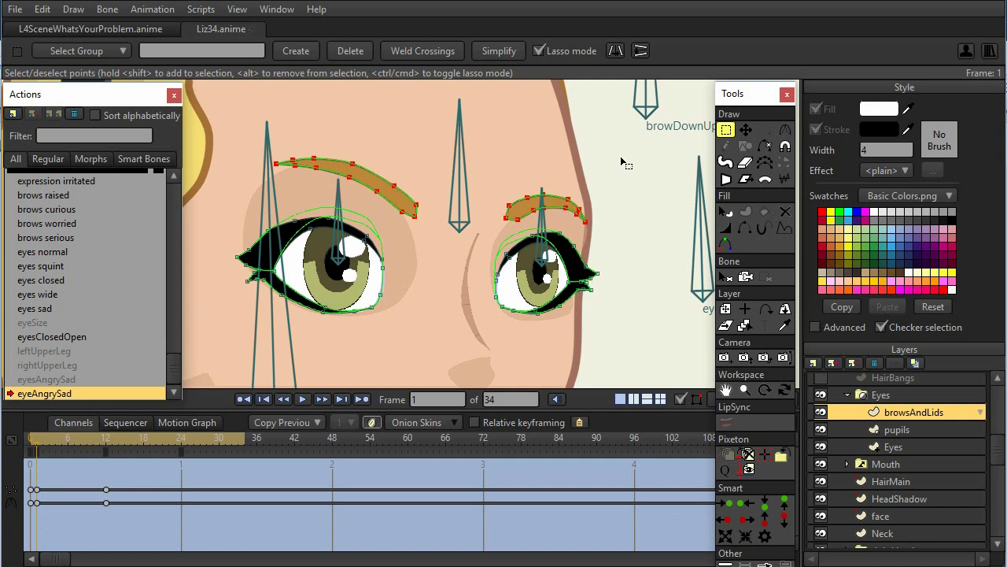
Check the pupils and Eyes layers at frame 1 and return to the Liz 45 layer.
left_click(906, 431)
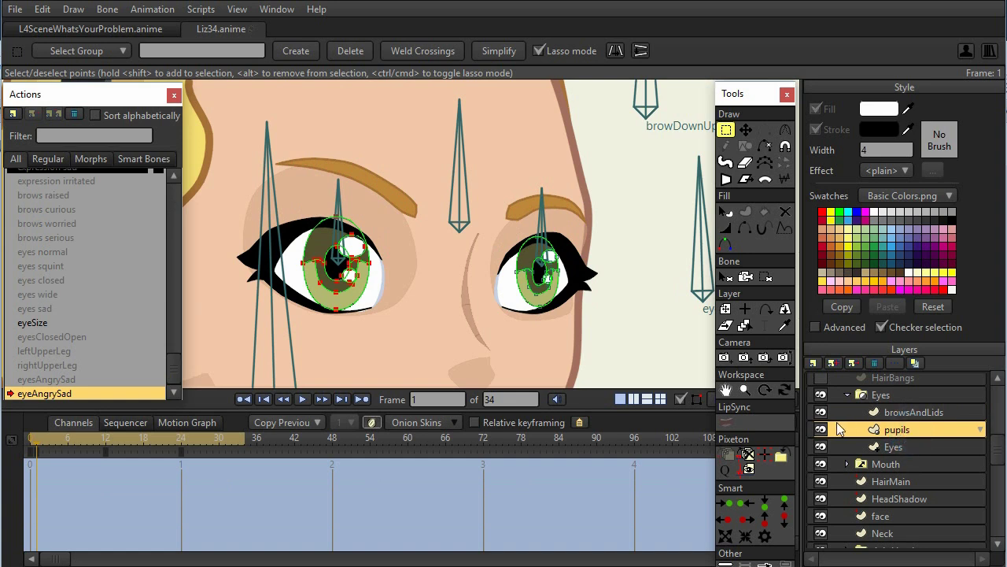
left_click(899, 446)
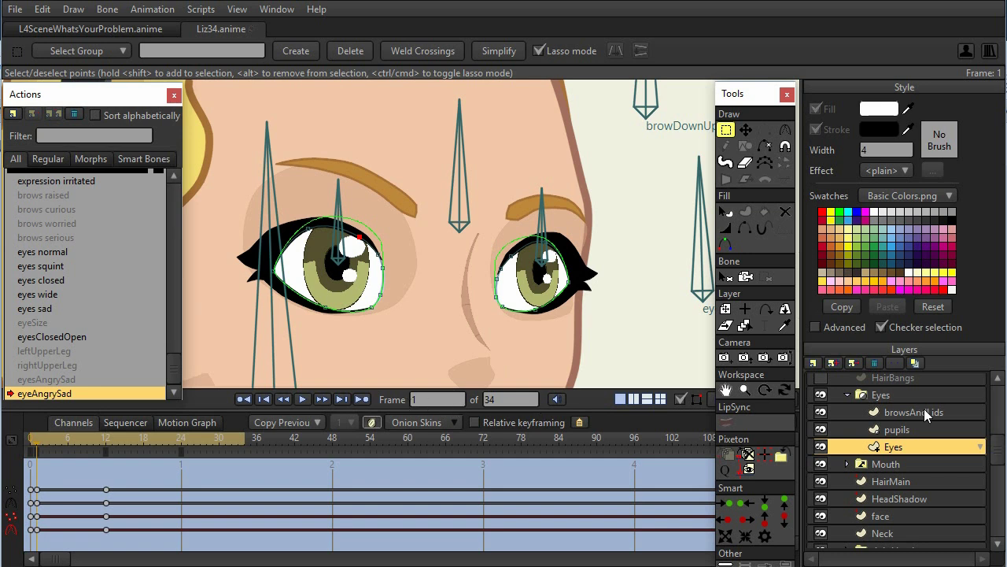
scroll(924, 408, "up", 3)
left_click(911, 382)
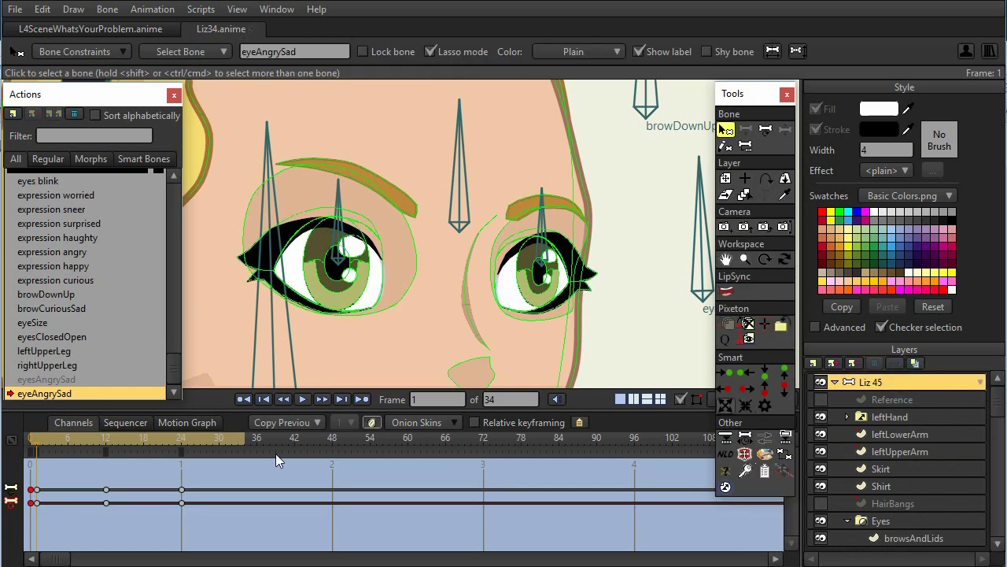
Insert the expression sad action into the eyeAngrySad action at frame 24 on the Liz 45 layer.
left_click(181, 439)
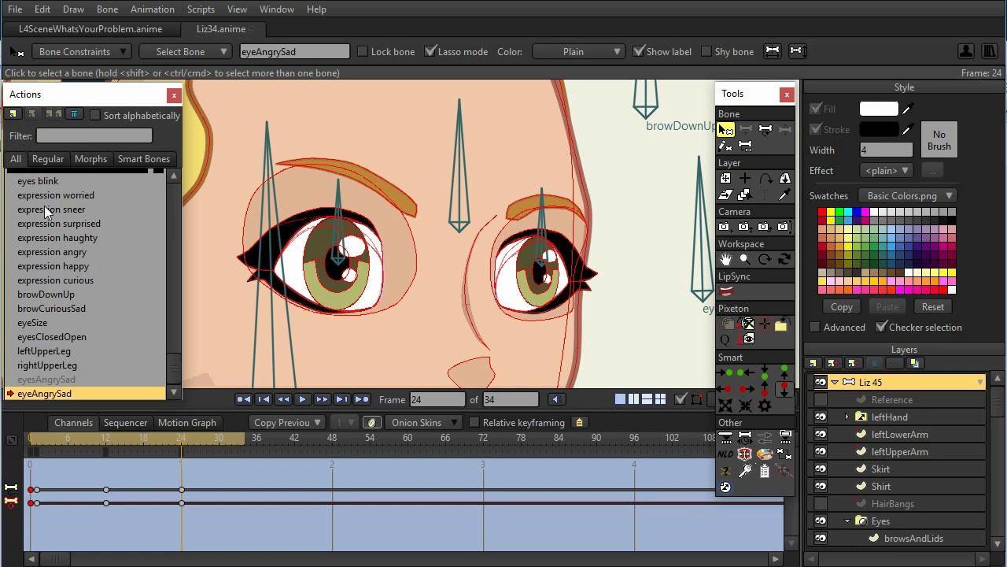
scroll(63, 229, "up", 1)
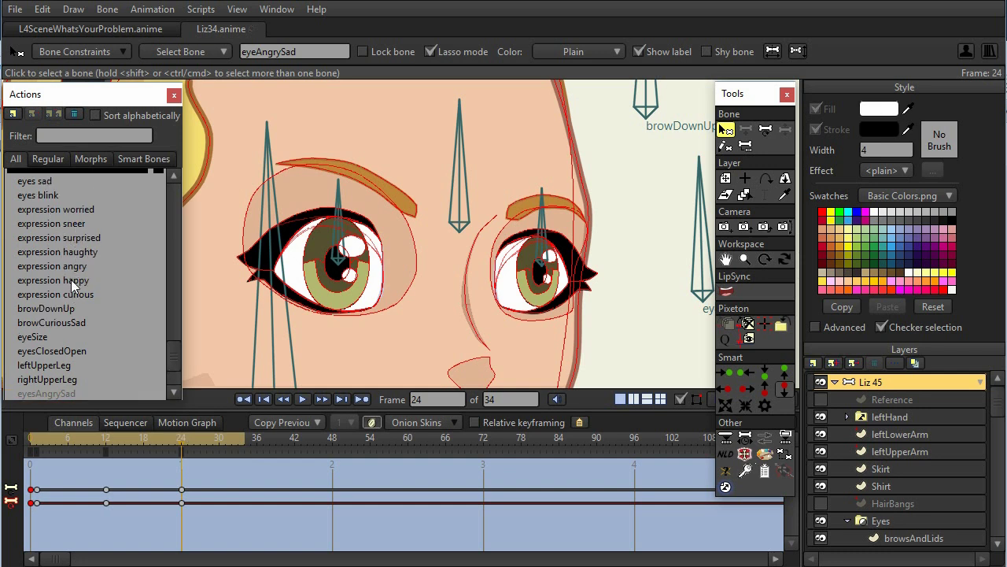
scroll(78, 287, "down", 1)
scroll(76, 284, "up", 1)
scroll(76, 284, "up", 9)
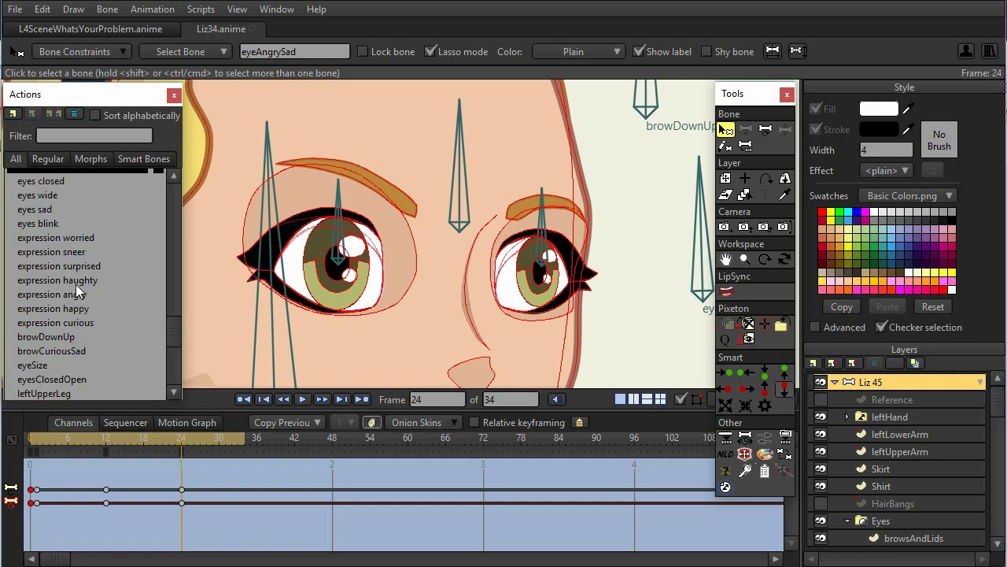
scroll(76, 290, "up", 4)
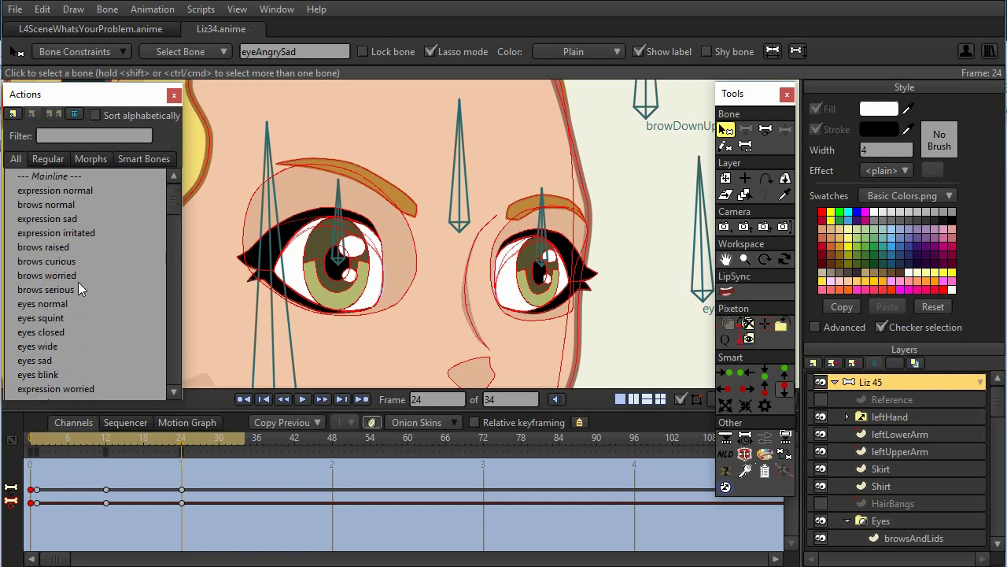
left_click(53, 222)
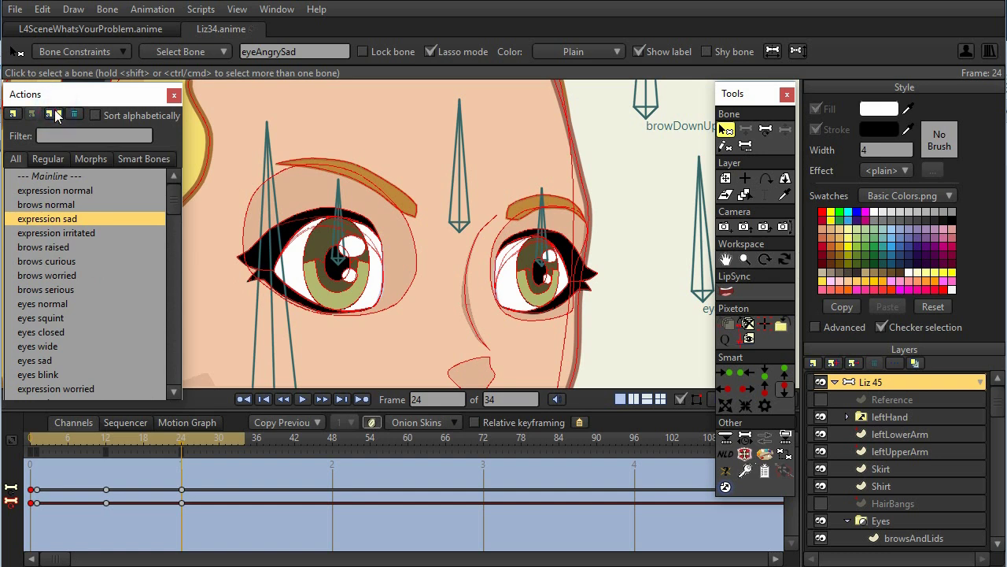
left_click(57, 116)
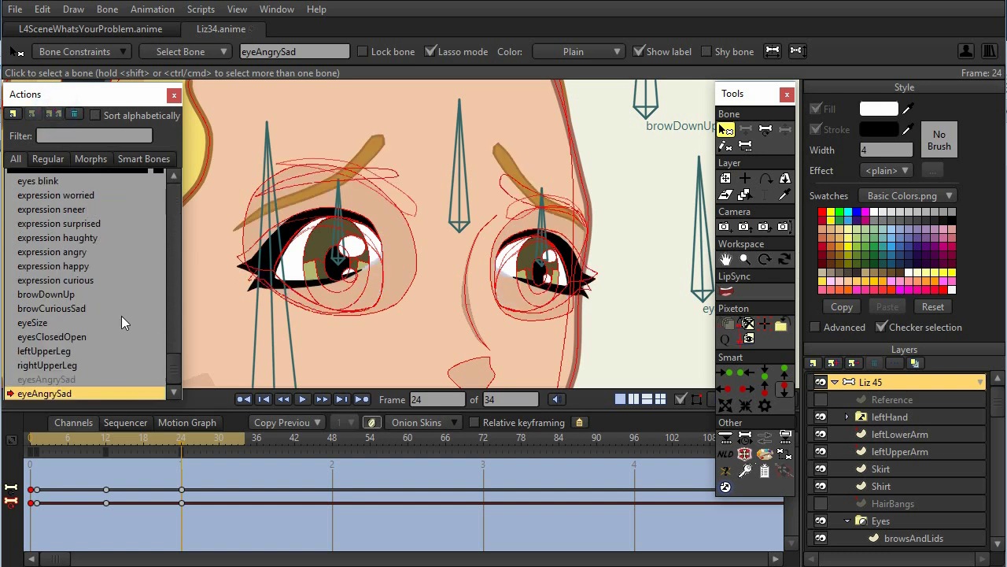
Delete both eyebrows' keyframes at frame 24 on the browsAndLids layer, leaving the eyelids' keyframes.
scroll(85, 316, "up", 3)
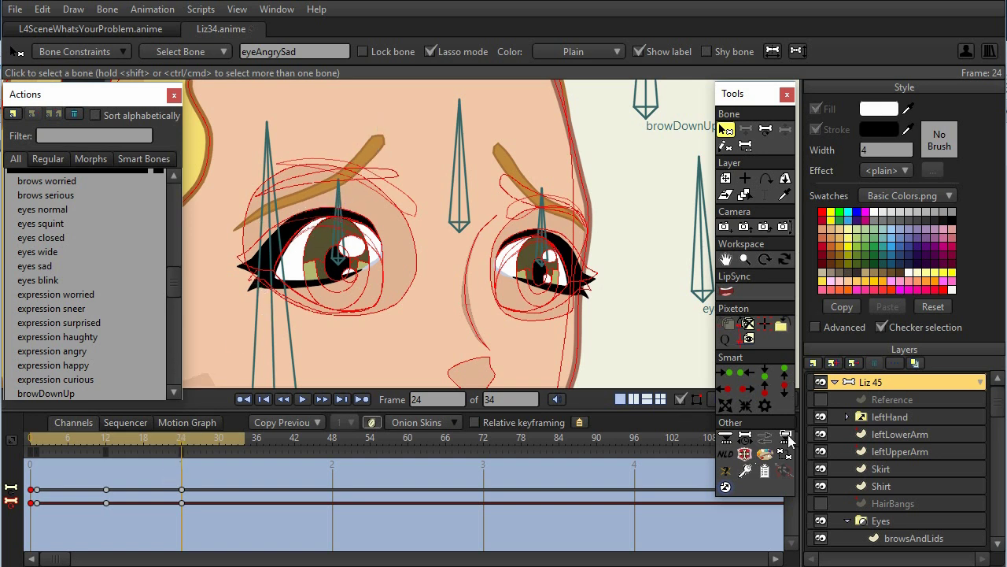
scroll(908, 487, "down", 3)
left_click(904, 413)
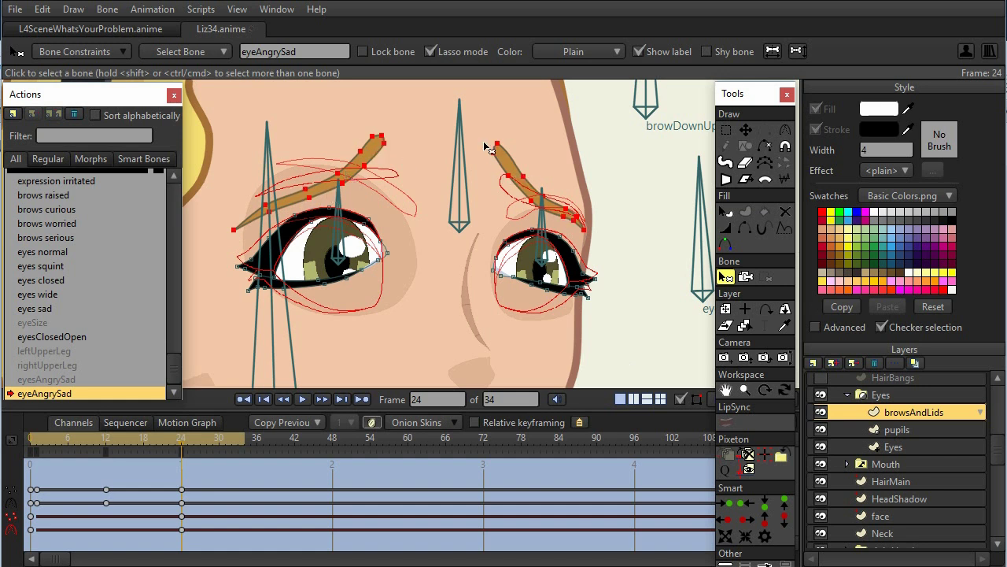
left_click_drag(214, 537, 168, 516)
key("ctrl+z")
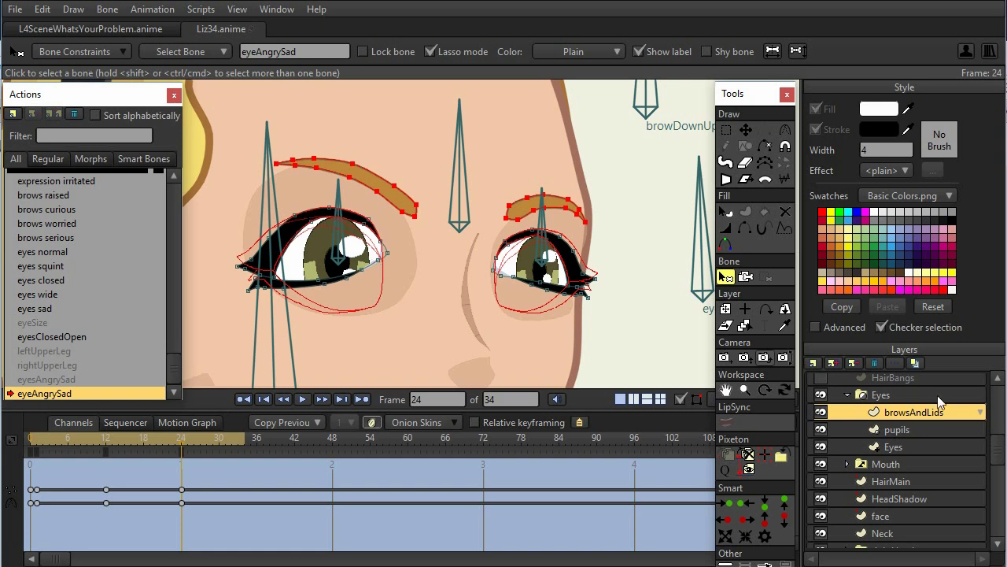
Check the pupils and Eyes layers at frame 24 of the eyeAngrySad action.
left_click(897, 431)
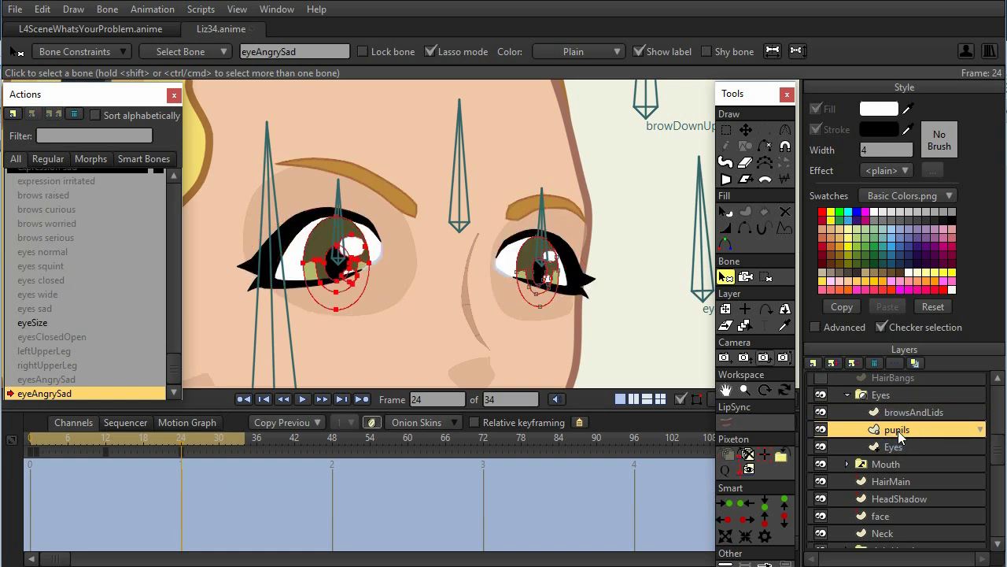
left_click(898, 447)
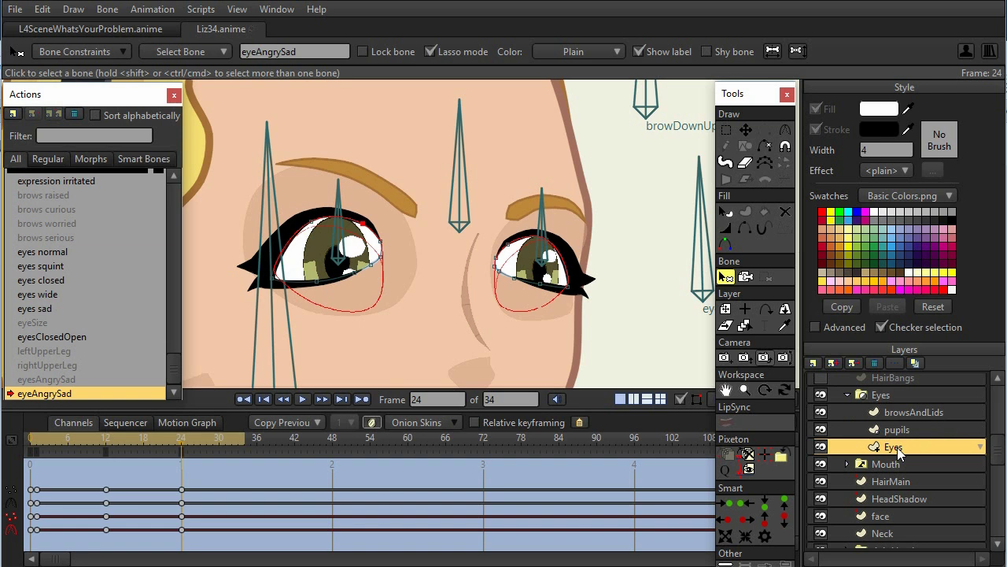
scroll(936, 391, "up", 3)
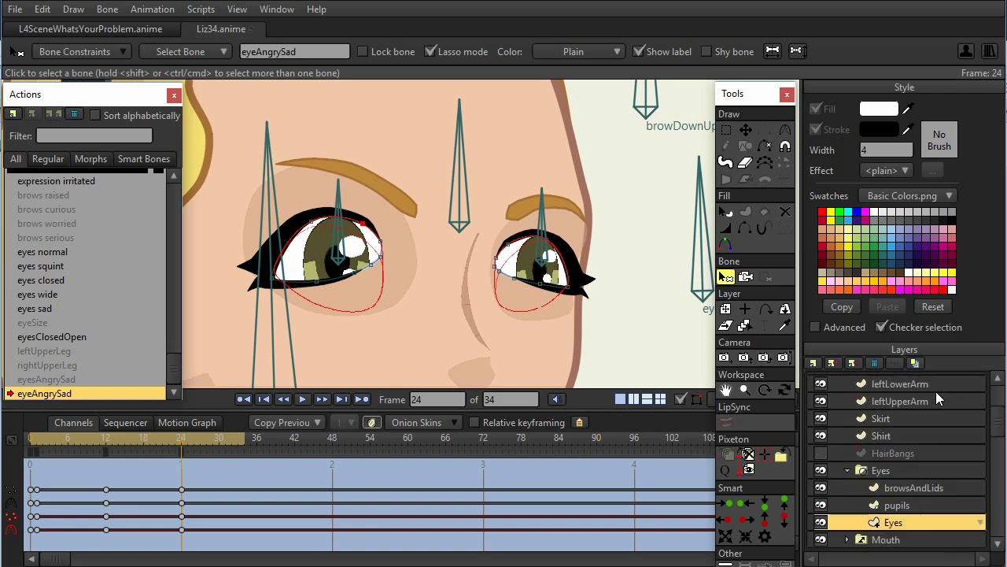
Scrub the eyeAngrySad action between frames 1 and 24 on the Liz 45 layer to review the eye change.
left_click(842, 382)
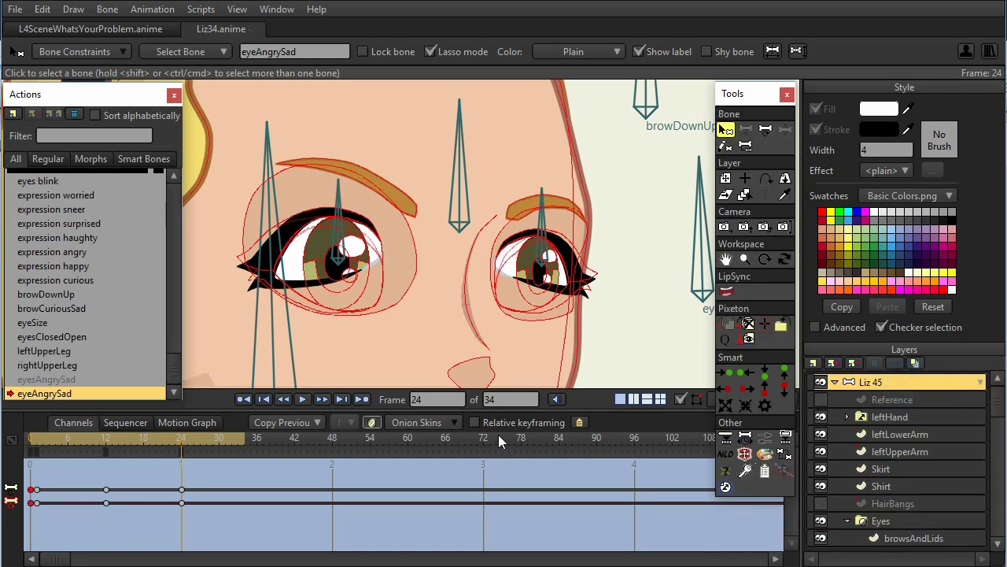
left_click_drag(108, 442, 32, 450)
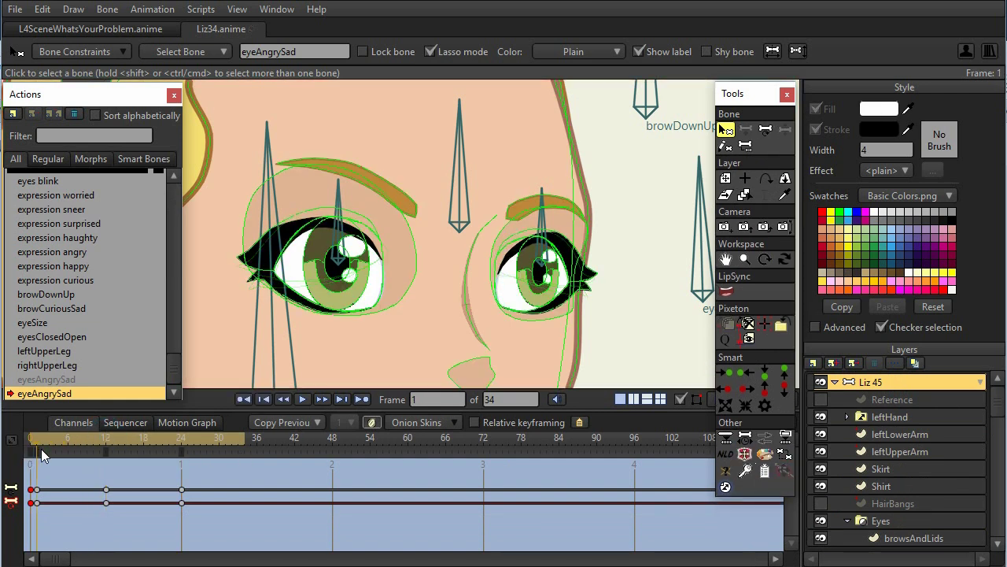
mouse_move(49, 450)
left_mouse_down()
mouse_move(194, 457)
mouse_move(33, 471)
mouse_move(180, 458)
left_mouse_up()
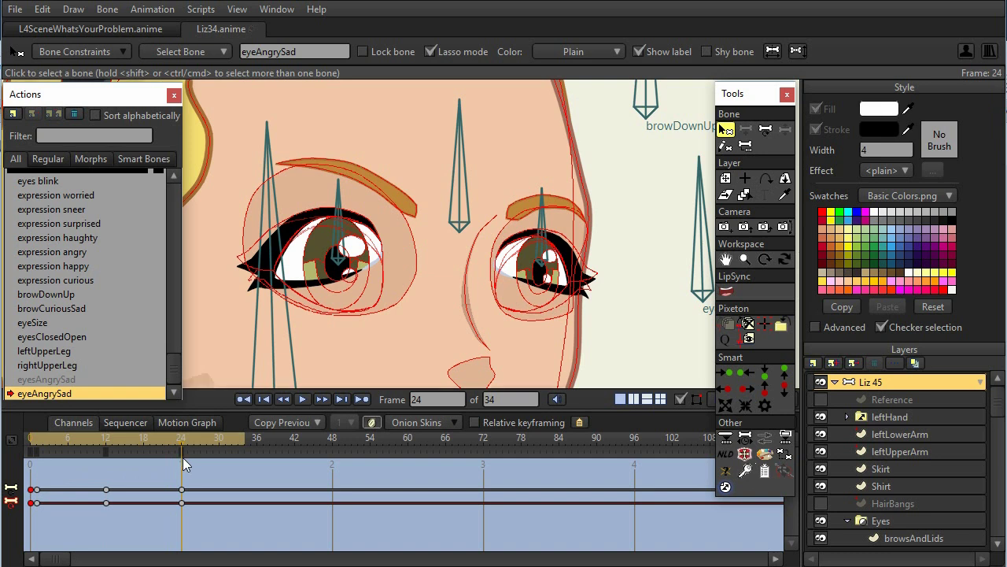
Return to the Mainline and turn off onion skins, with the head and smart bone dials in view.
left_click(177, 206)
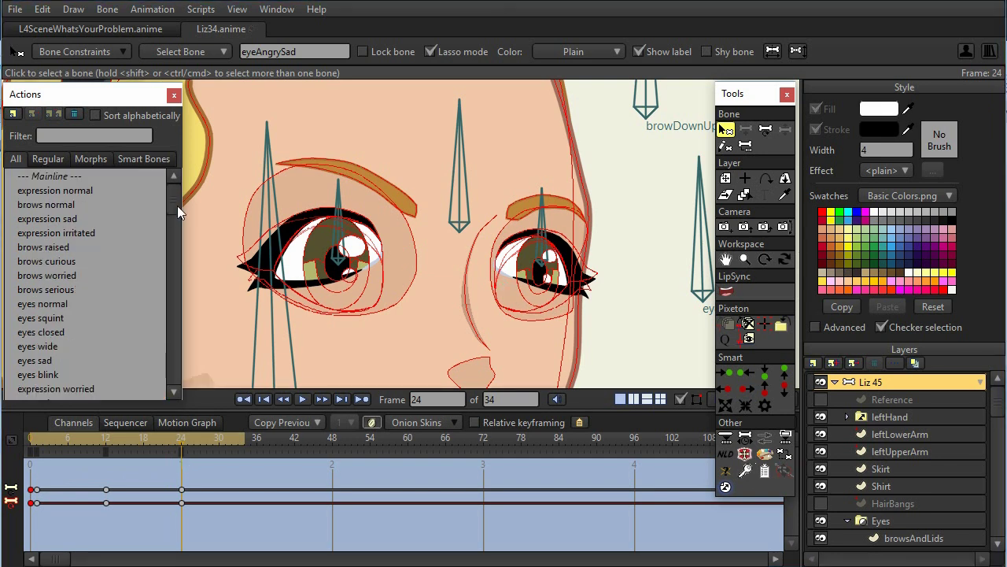
double_click(58, 178)
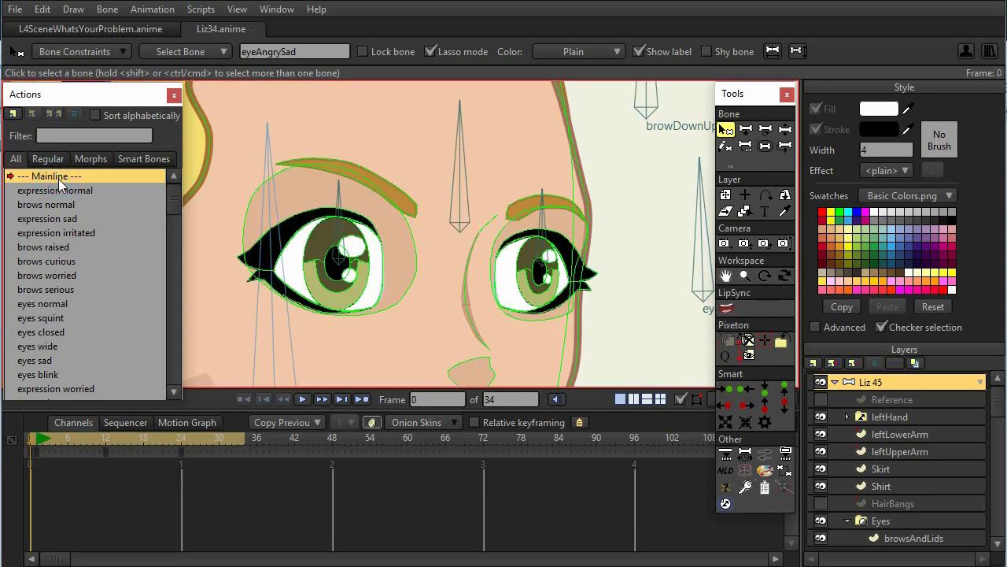
scroll(494, 312, "down", 3)
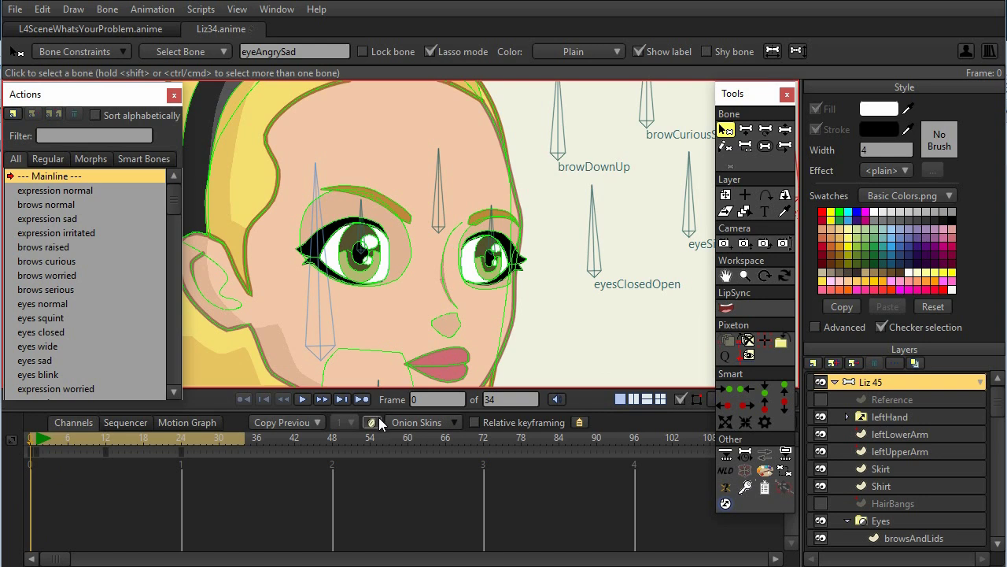
left_click(373, 422)
scroll(524, 373, "down", 3)
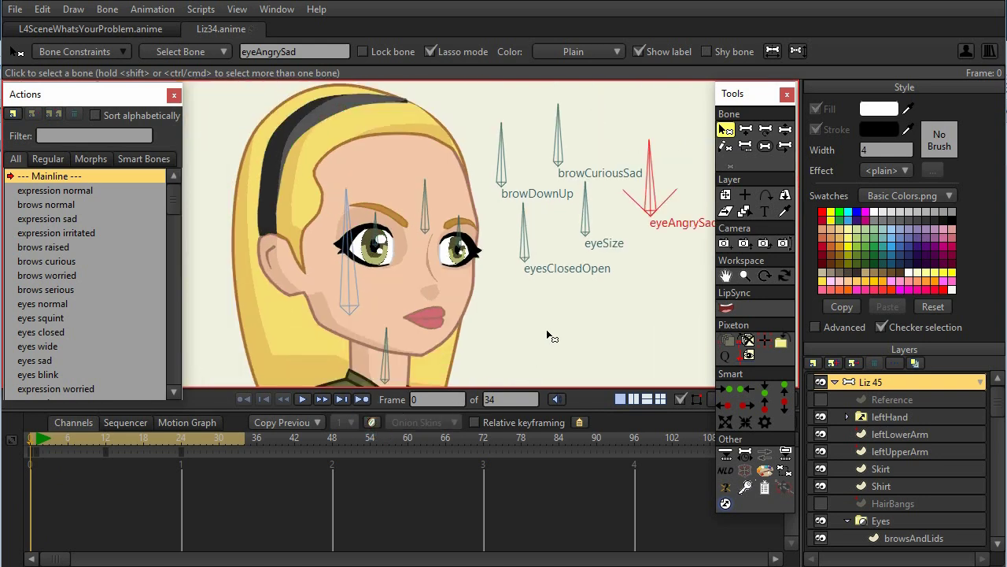
left_click_drag(546, 329, 488, 350)
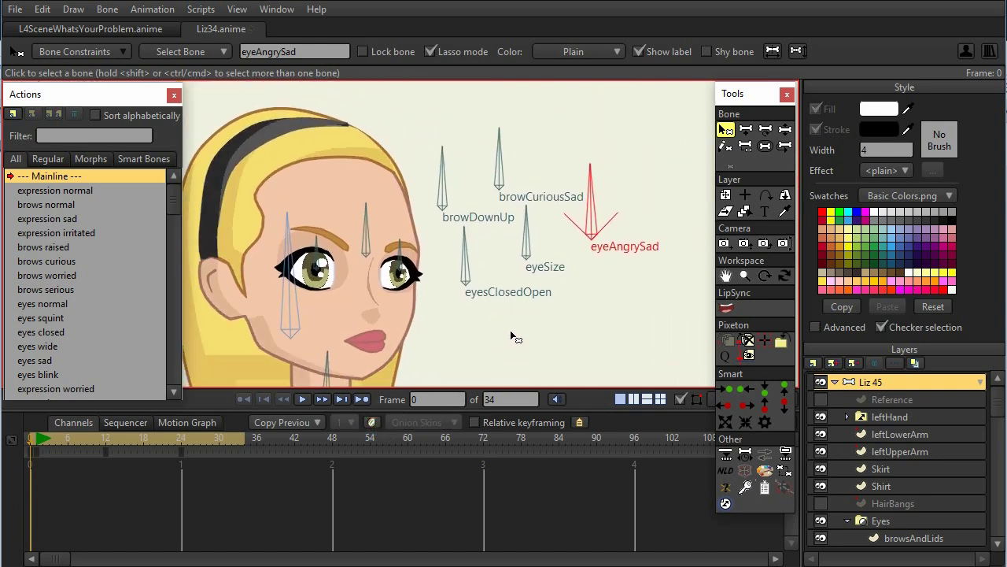
Test the eyeAngrySad dial in both directions with Manipulate Bones and combine its sad side with the browCuriousSad dial.
left_click(785, 130)
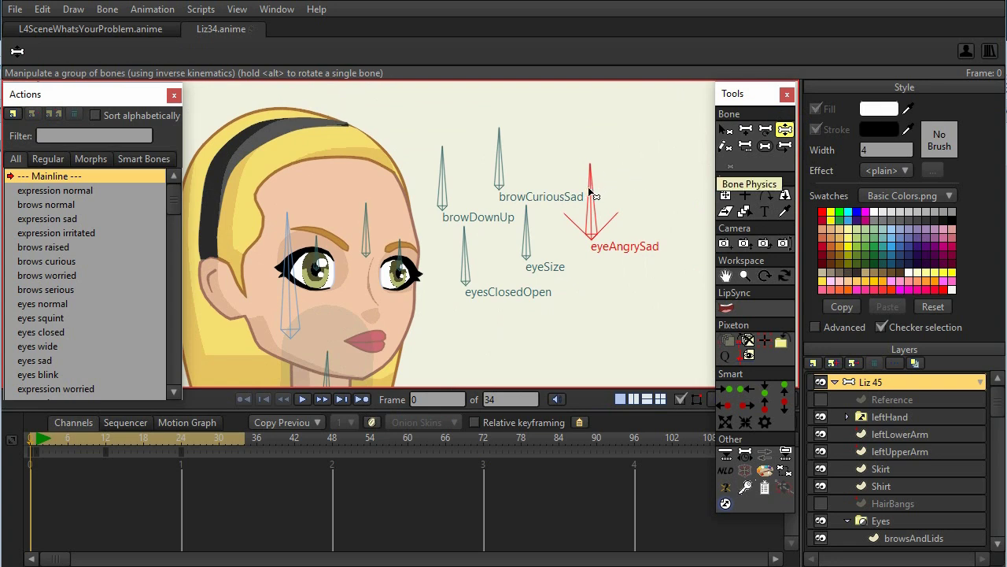
left_click_drag(594, 187, 573, 198)
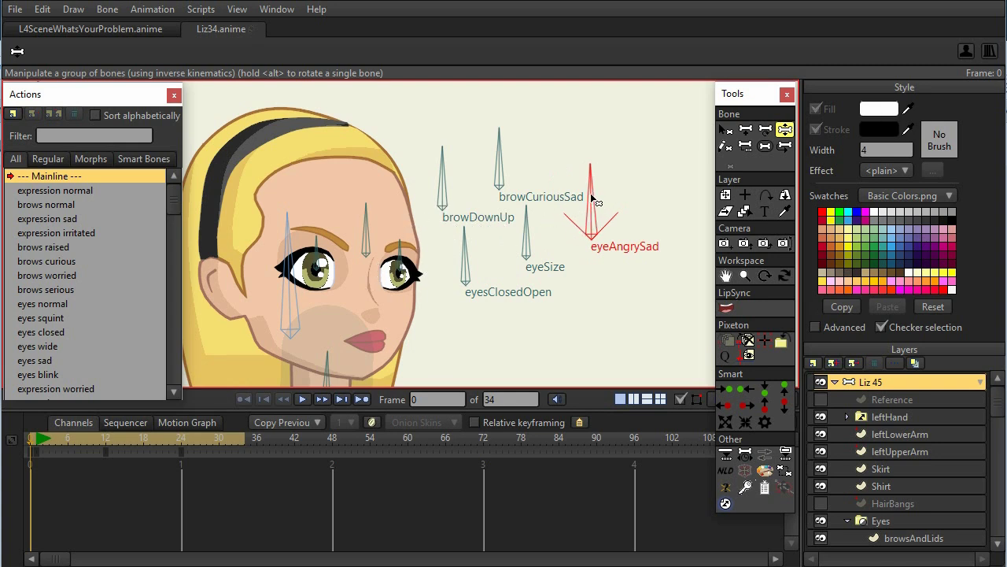
left_click_drag(590, 193, 549, 218)
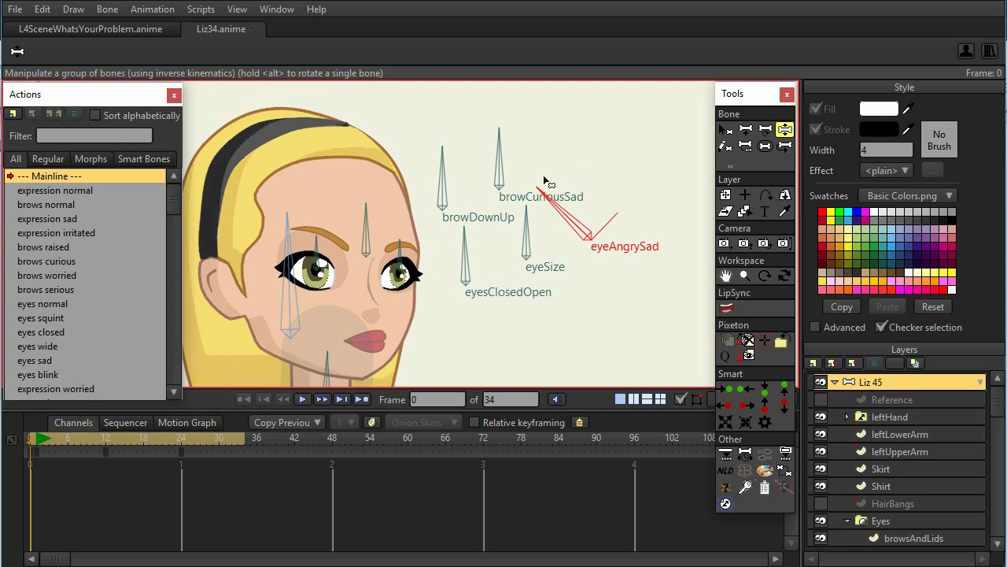
mouse_move(441, 177)
left_mouse_down()
mouse_move(439, 169)
mouse_move(403, 196)
mouse_move(464, 193)
mouse_move(446, 183)
left_mouse_up()
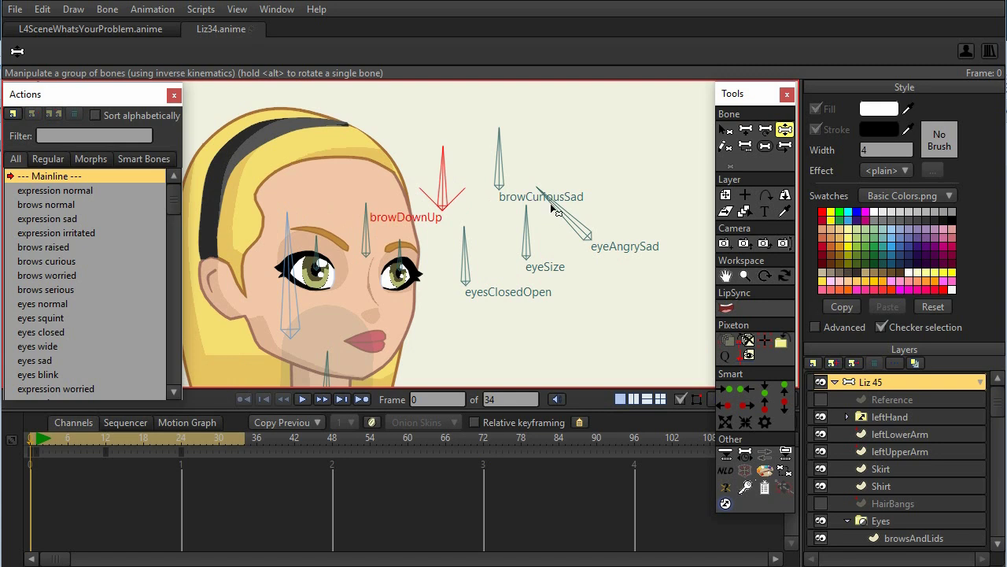
left_click_drag(550, 203, 639, 208)
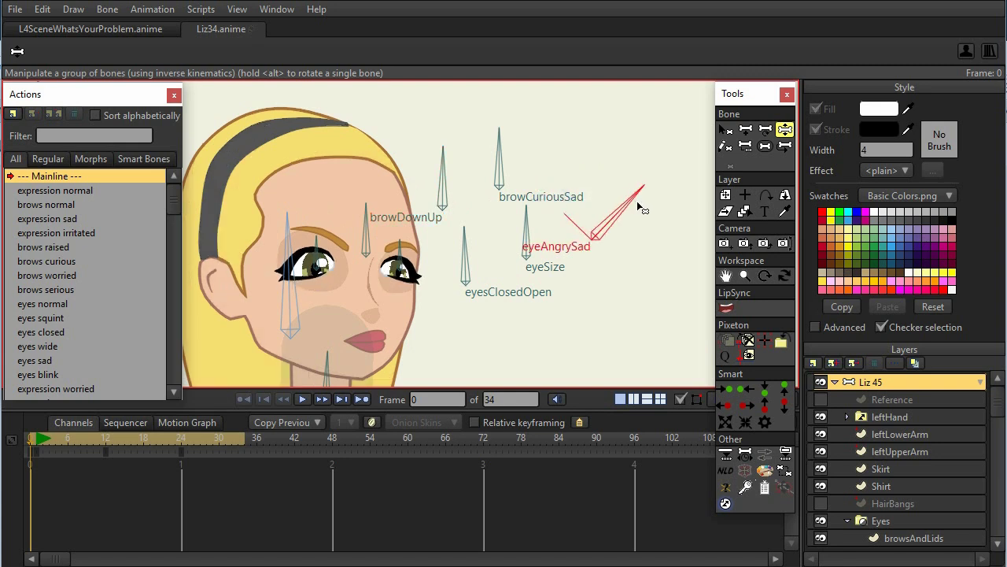
left_click(443, 173)
left_click_drag(502, 157, 526, 178)
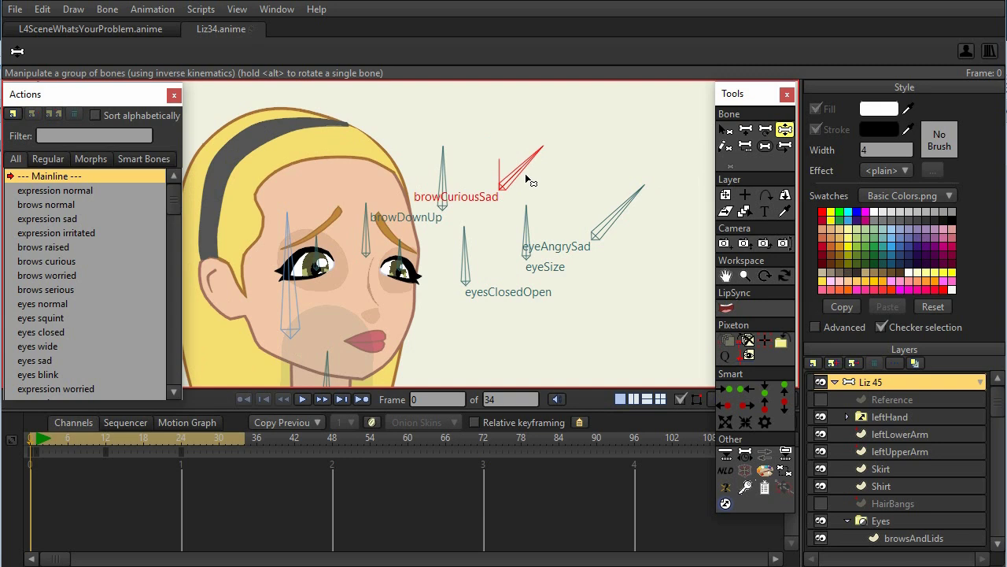